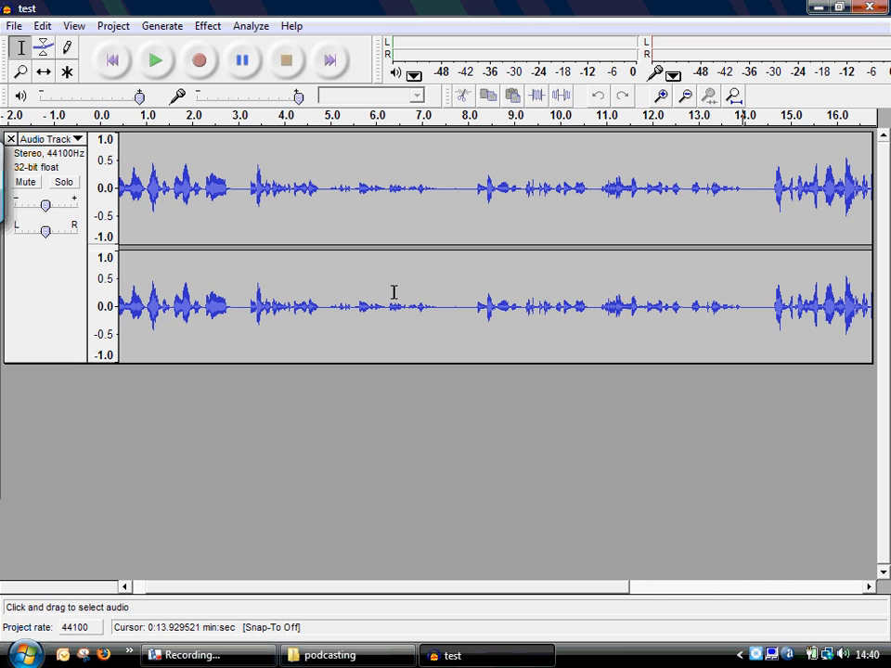
# - Import the audio file "Titanic Soundtrack - Rose's Theme" into the project as a second track
pyautogui.click(113, 62)
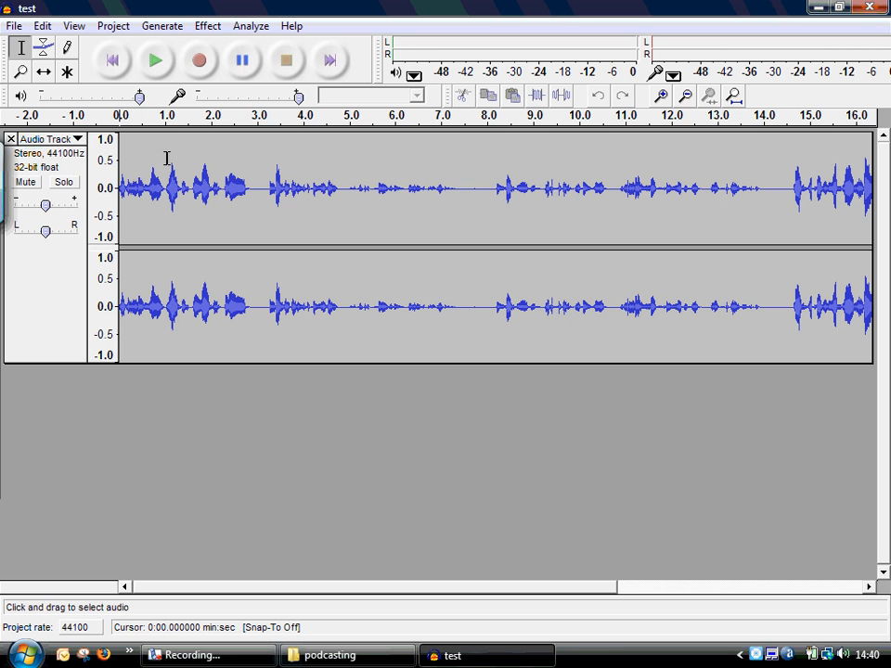
pyautogui.click(115, 28)
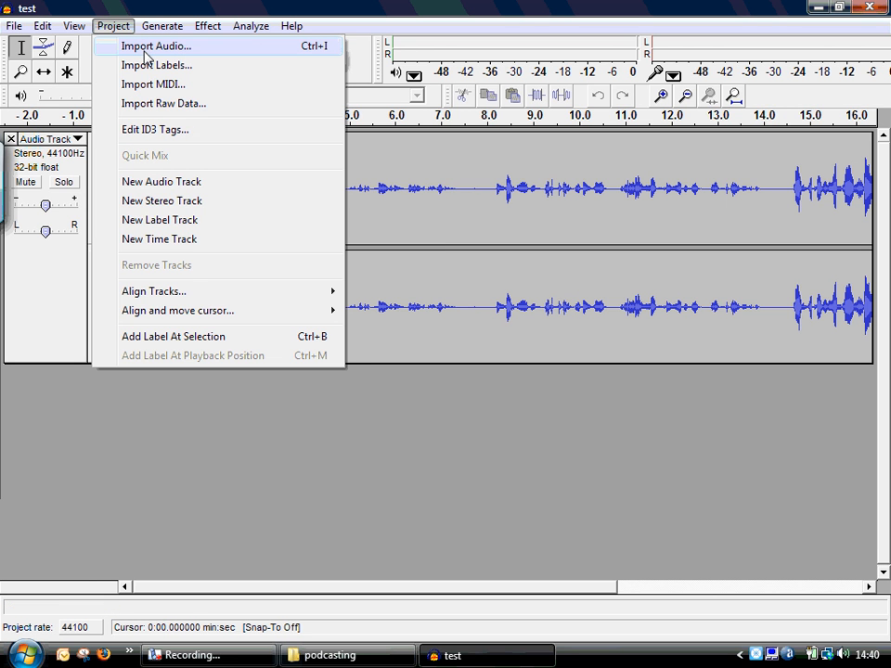
pyautogui.click(145, 48)
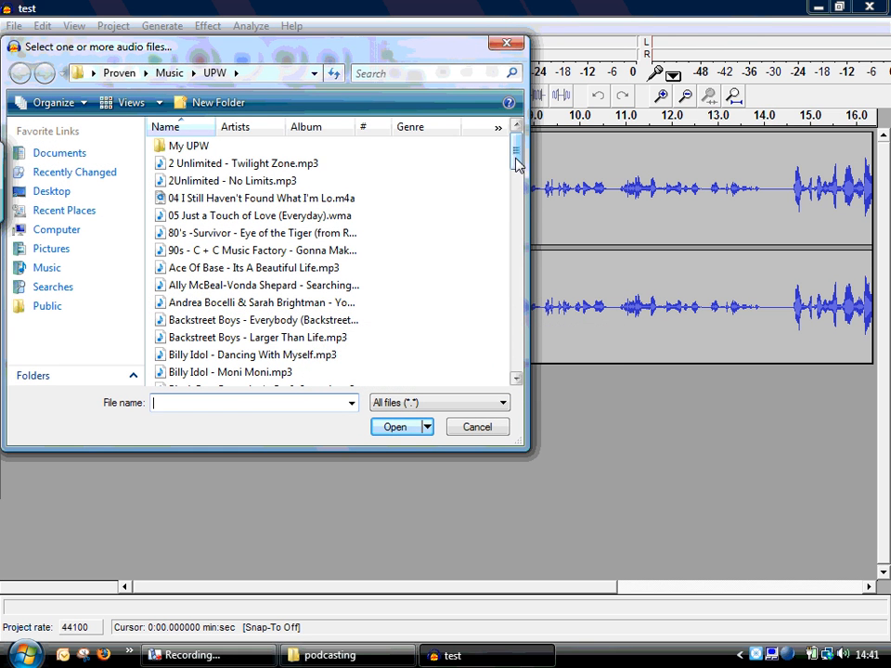
pyautogui.moveTo(517, 163); pyautogui.dragTo(525, 373)
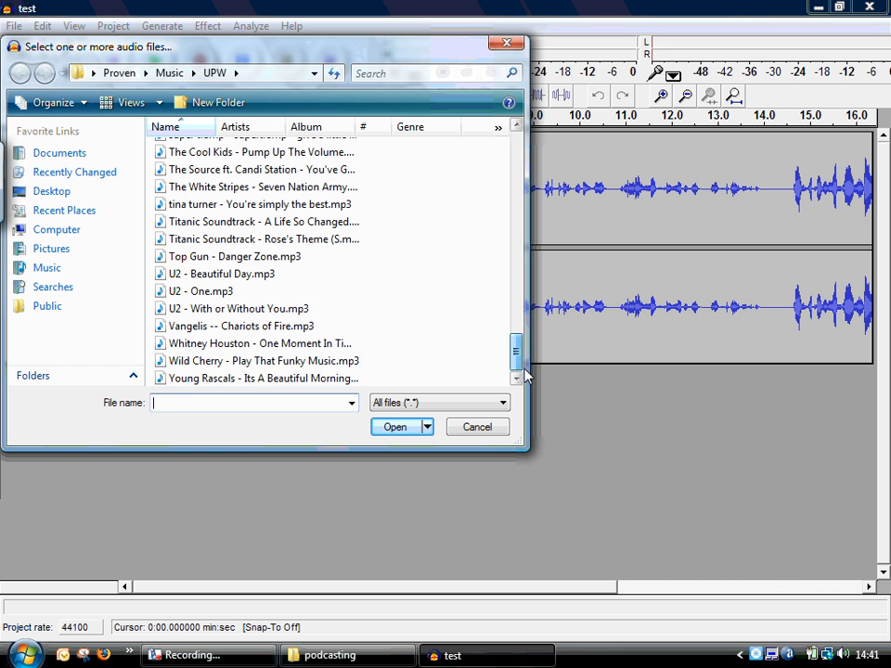
pyautogui.doubleClick(220, 243)
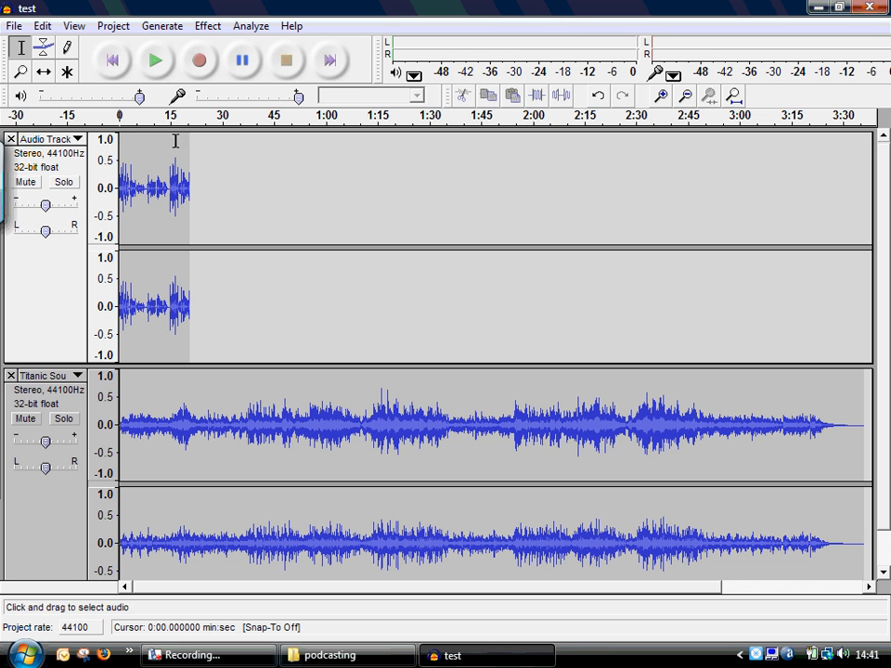
# - Play both tracks together and balance them by raising the voice track's gain and slightly lowering the music track's gain
pyautogui.click(156, 61)
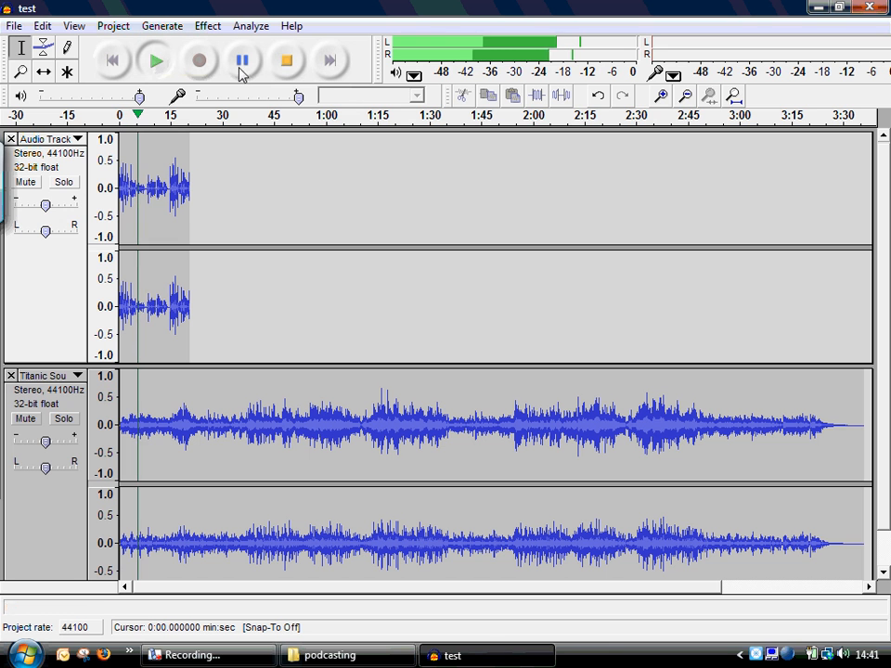
pyautogui.click(287, 63)
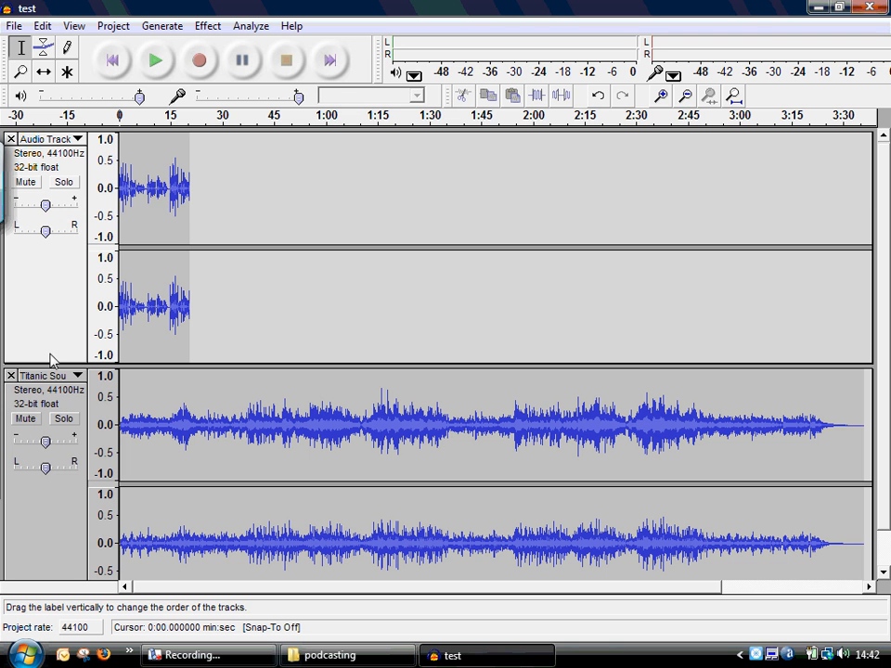
pyautogui.click(156, 65)
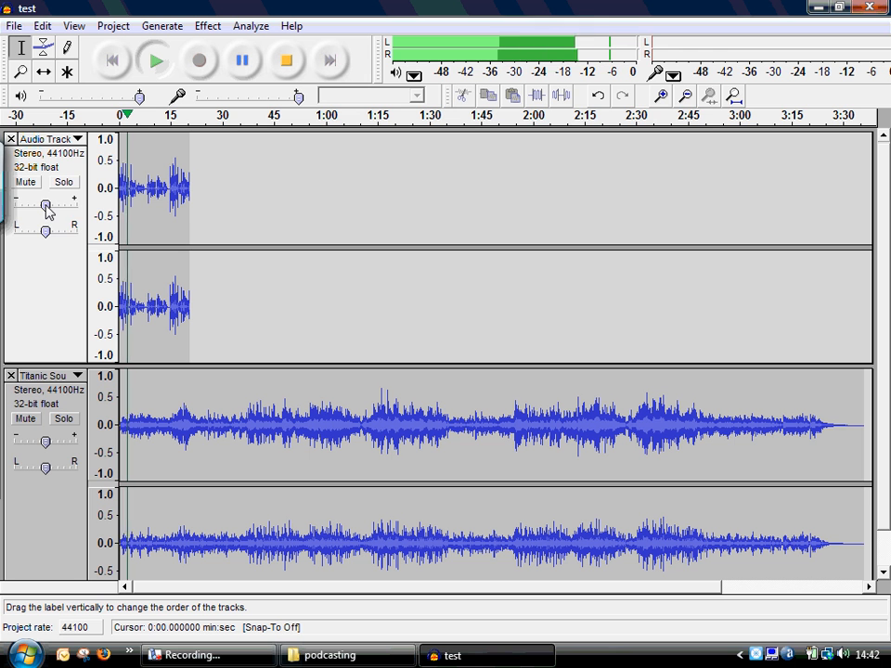
pyautogui.moveTo(46, 206)
pyautogui.mouseDown()
pyautogui.moveTo(72, 206)
pyautogui.moveTo(56, 206)
pyautogui.mouseUp()
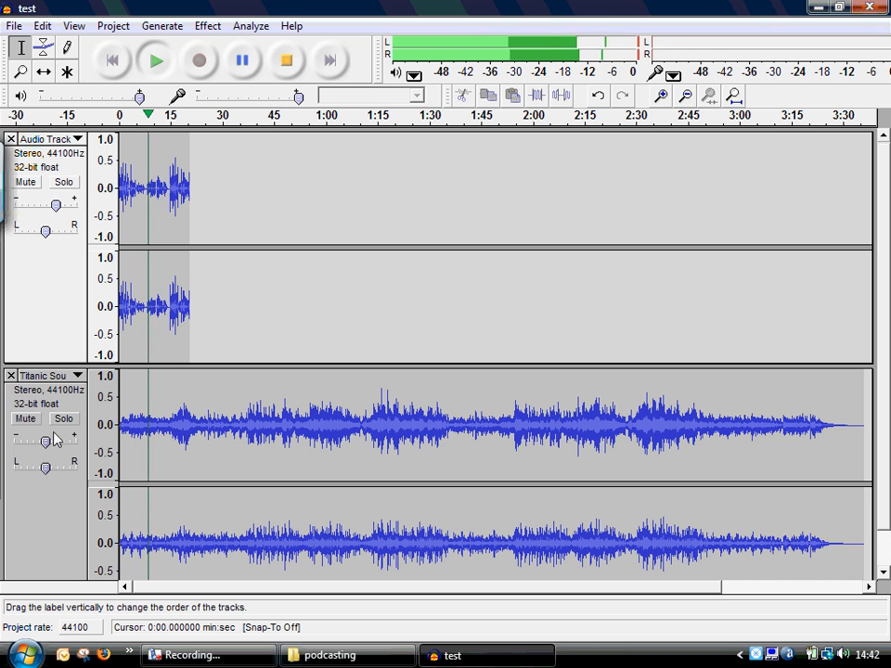
pyautogui.moveTo(48, 444)
pyautogui.mouseDown()
pyautogui.moveTo(35, 446)
pyautogui.moveTo(43, 443)
pyautogui.mouseUp()
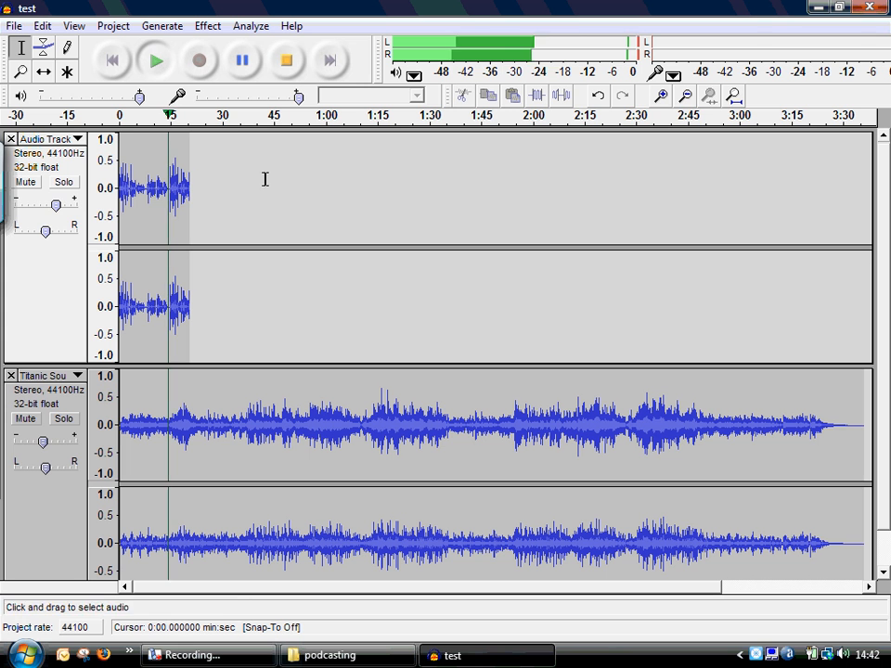
pyautogui.click(285, 62)
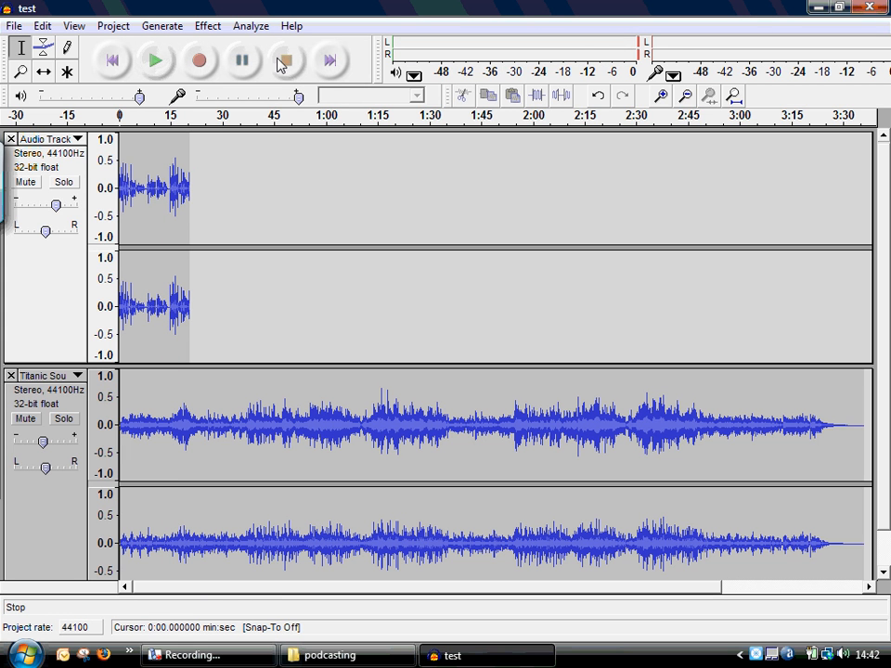
pyautogui.moveTo(55, 211)
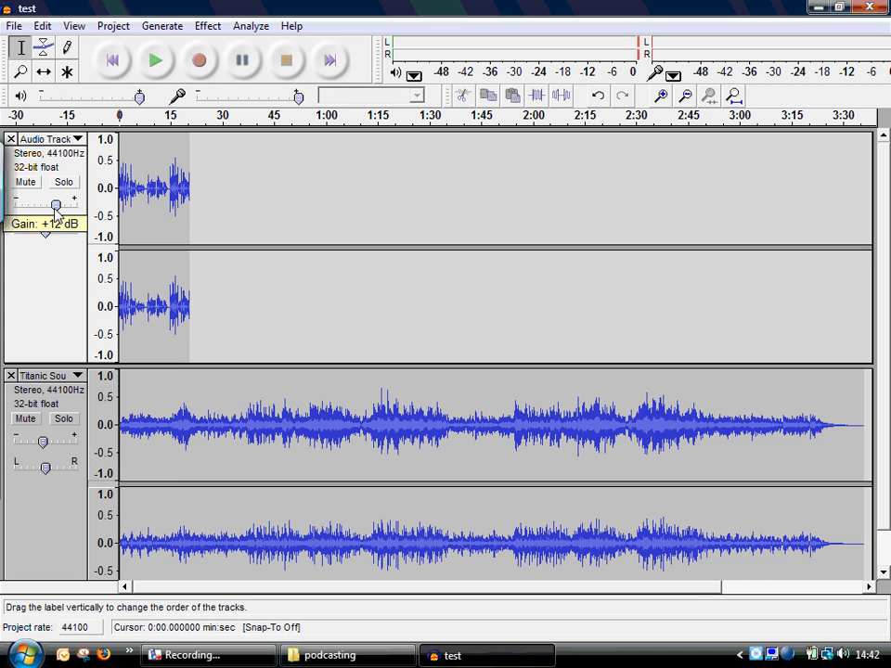
pyautogui.moveTo(54, 211); pyautogui.dragTo(52, 206)
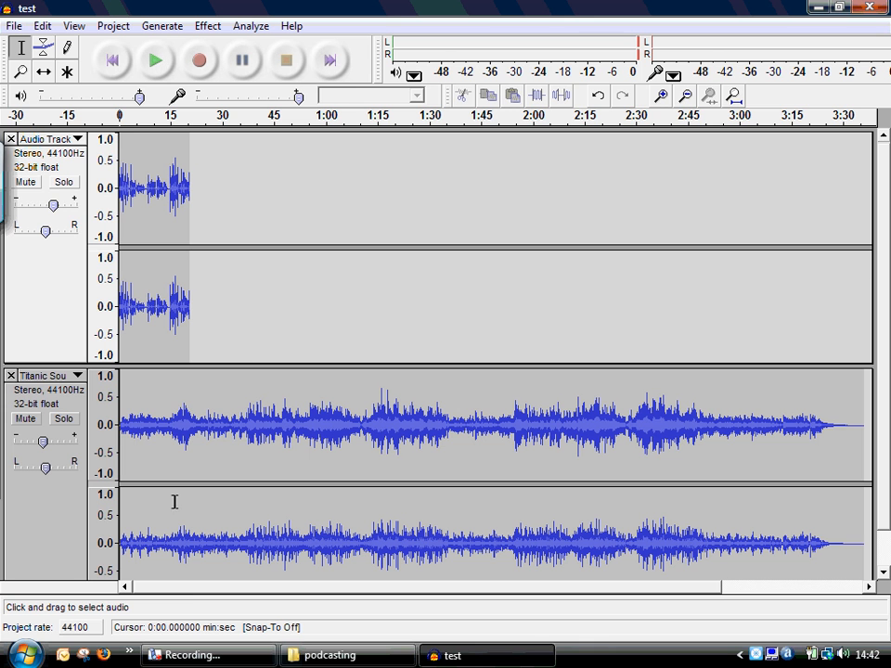
# - Mute the voice track and play the music track alone from about 8.6 seconds
pyautogui.click(212, 428)
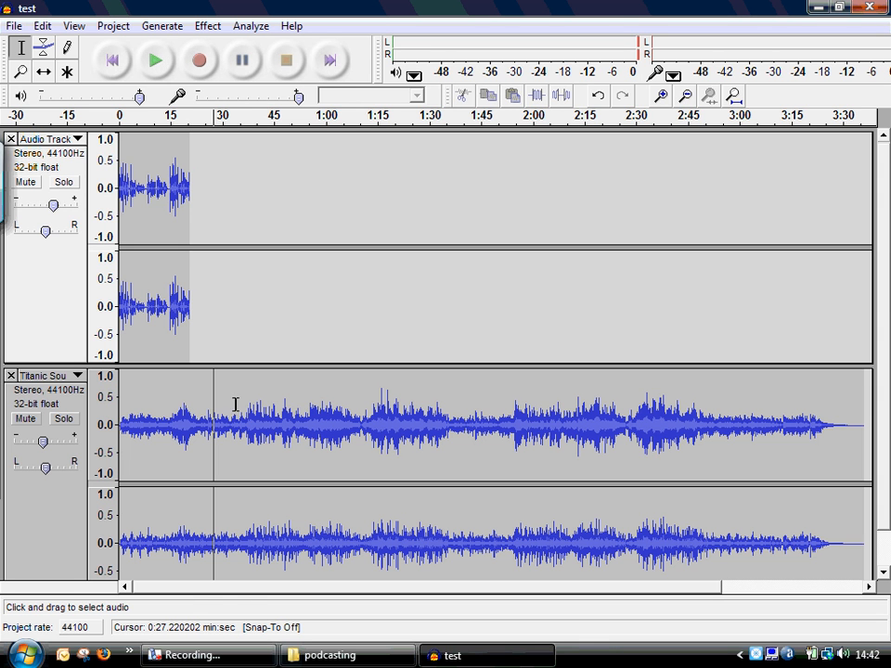
pyautogui.click(26, 183)
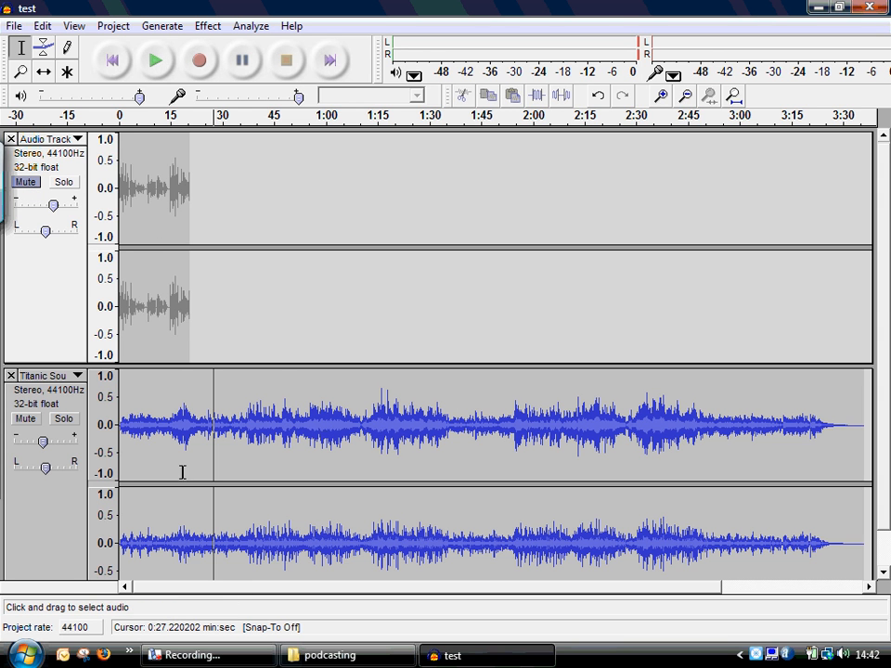
pyautogui.click(149, 422)
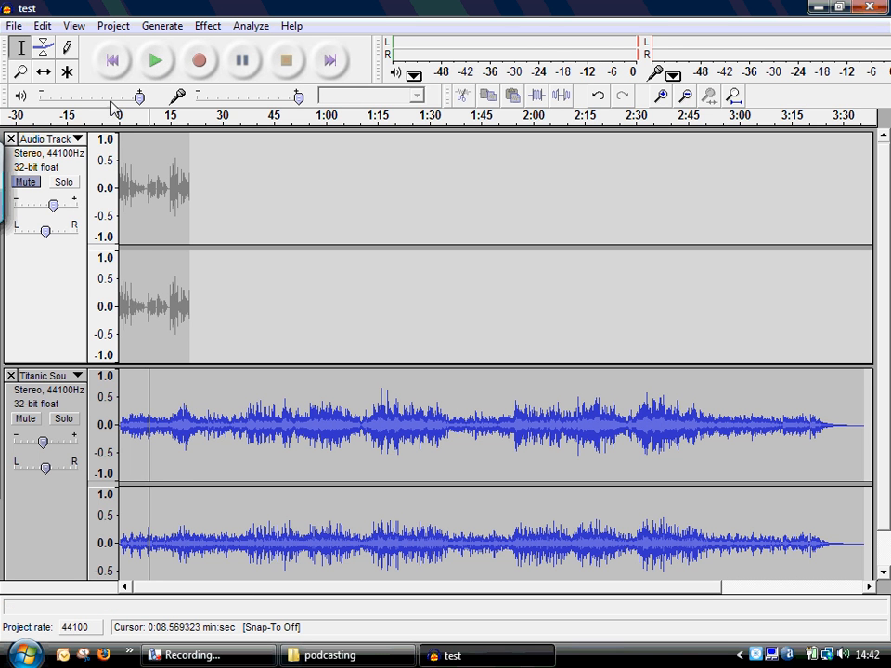
pyautogui.click(155, 63)
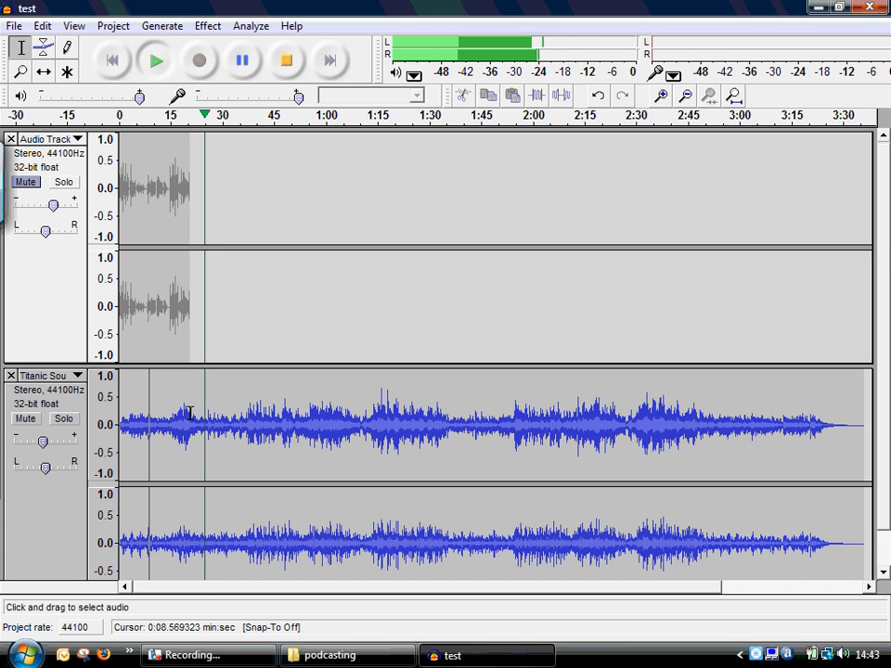
pyautogui.click(286, 65)
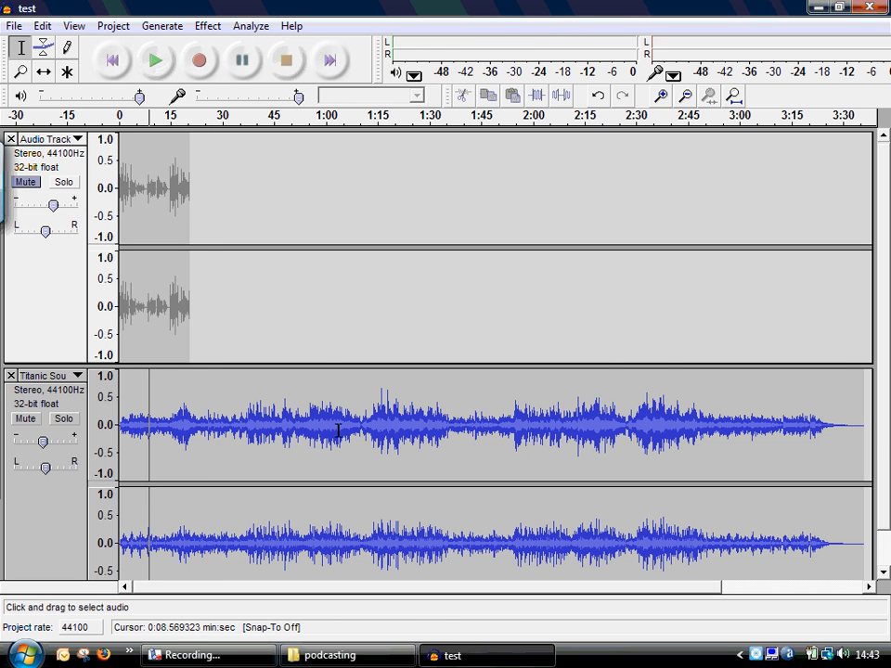
# - Delete the music track's audio from about 1:03.5 to its end
pyautogui.moveTo(338, 431); pyautogui.dragTo(877, 443)
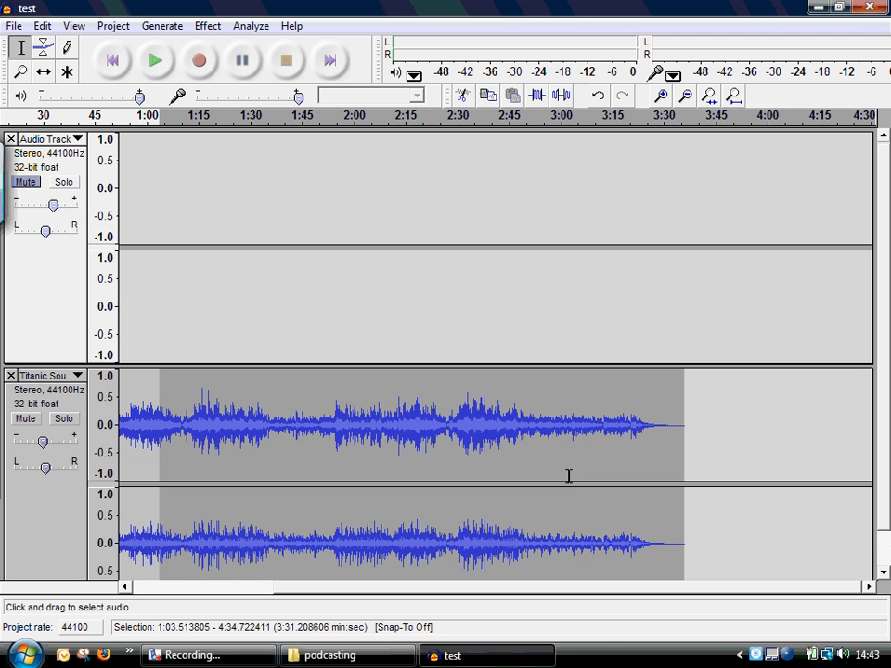
pyautogui.press('Delete')
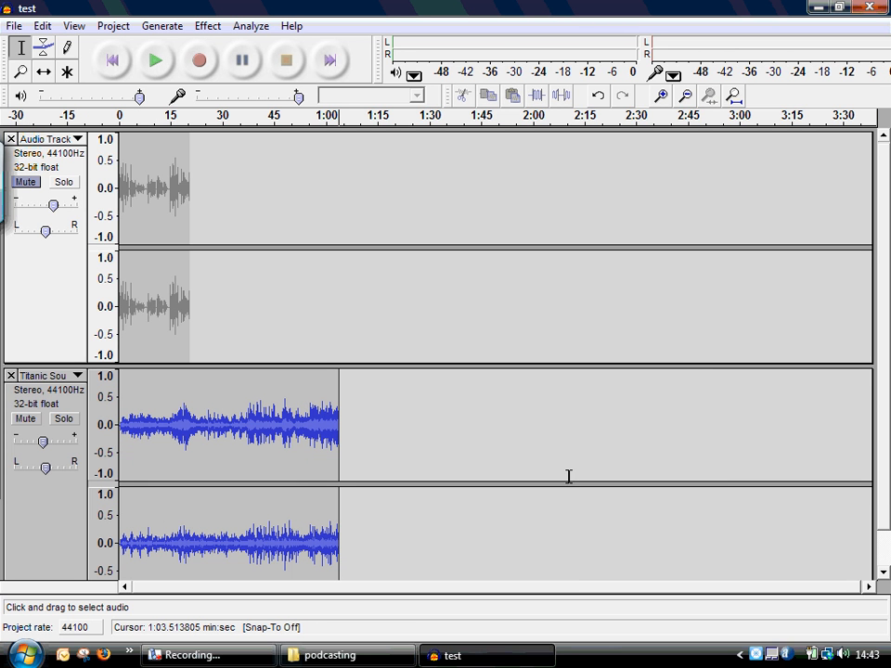
# - Play the music track from about 13.6 seconds to find a new starting point, and delete its first 19.2 seconds or so
pyautogui.click(22, 73)
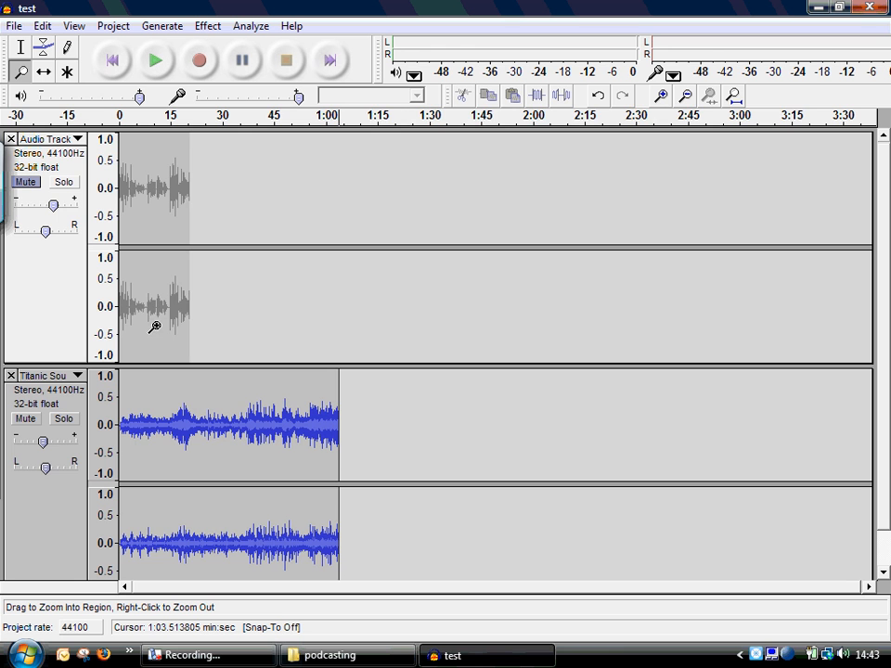
pyautogui.click(190, 425)
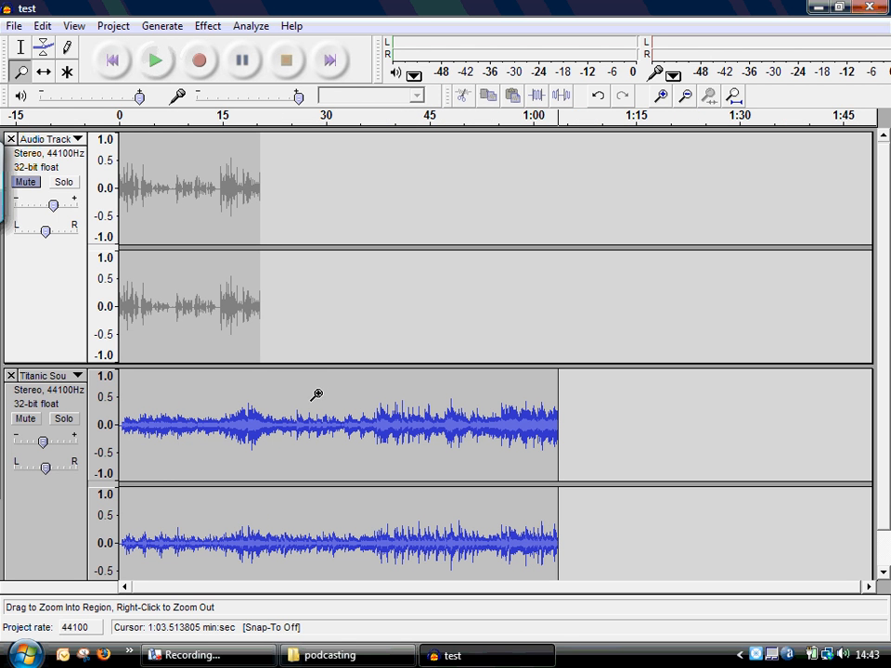
pyautogui.click(19, 51)
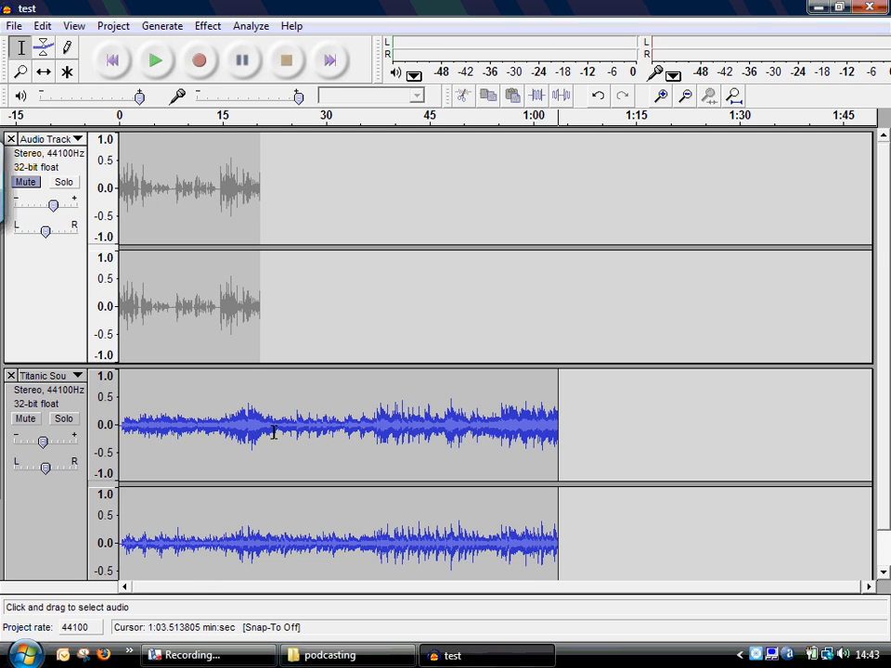
pyautogui.click(214, 433)
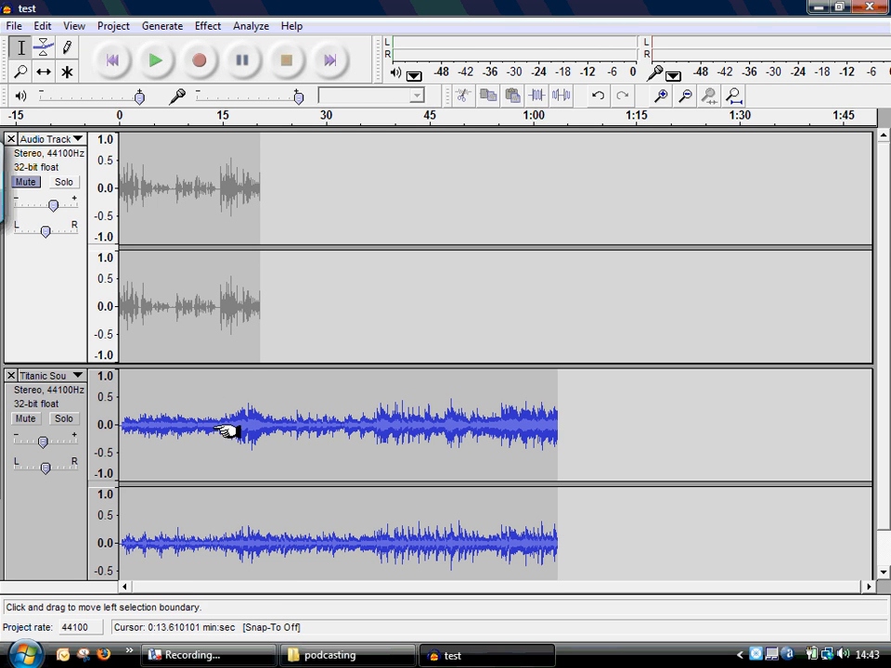
pyautogui.click(156, 61)
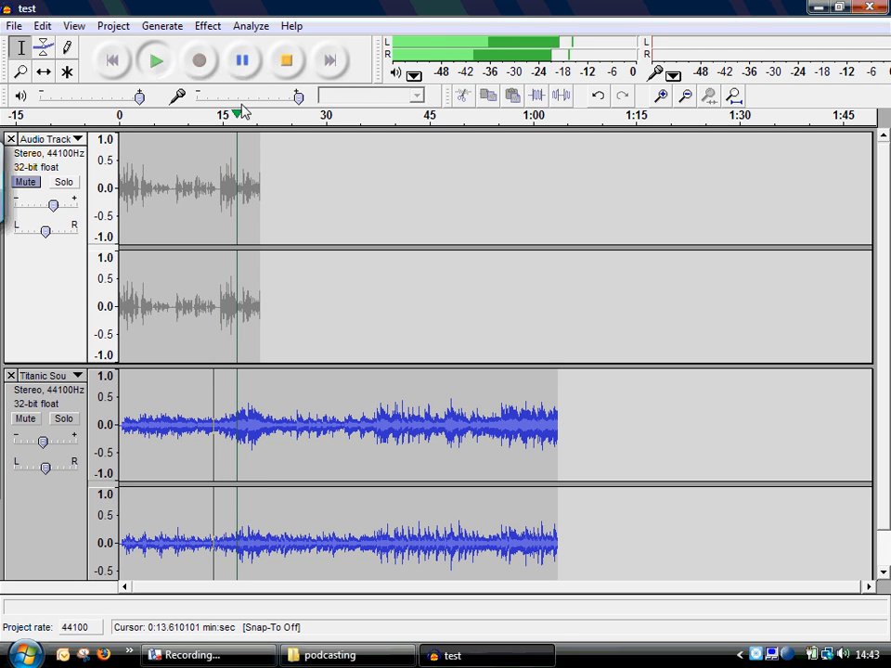
pyautogui.click(287, 61)
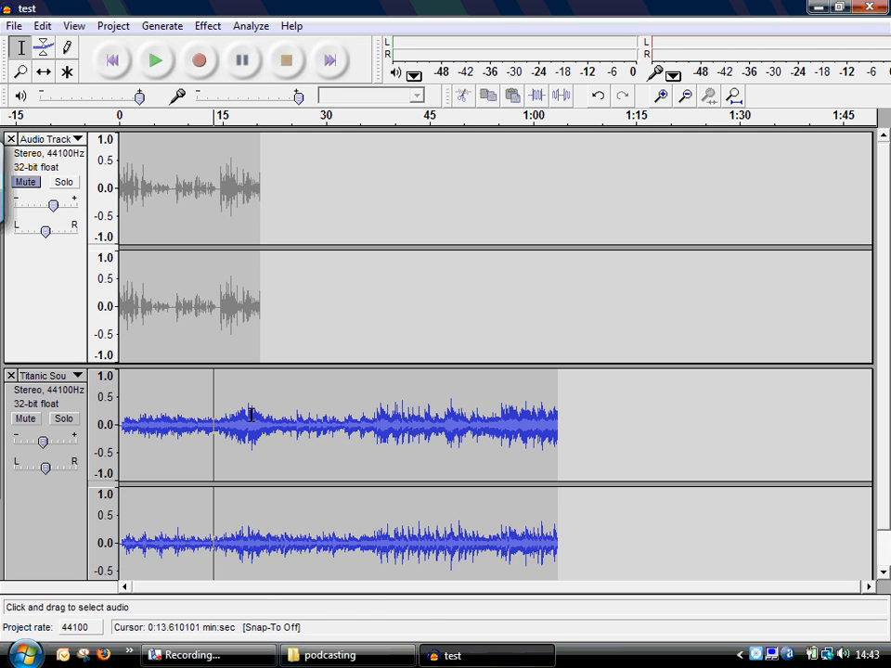
pyautogui.moveTo(251, 415); pyautogui.dragTo(107, 404)
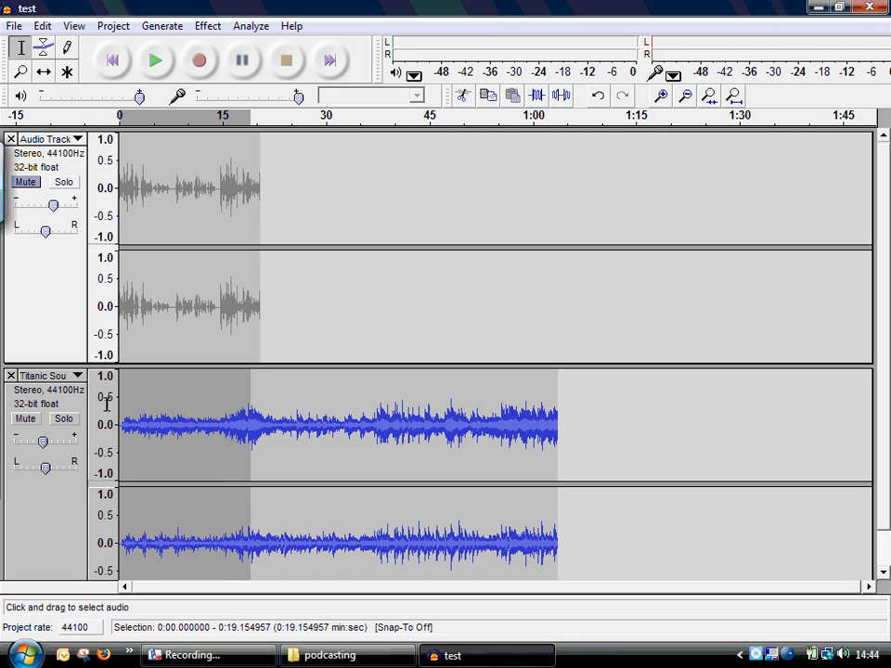
pyautogui.press('Delete')
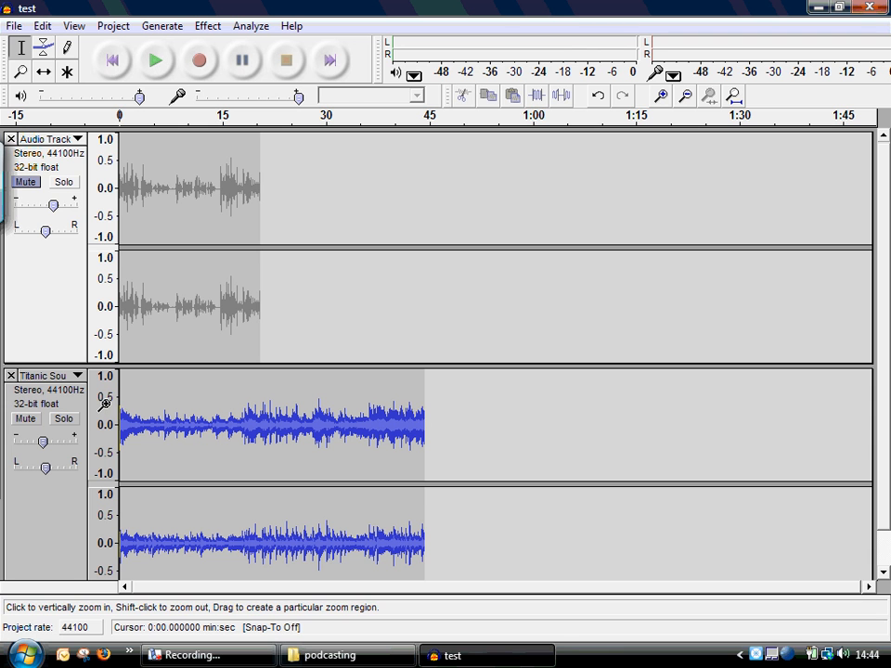
# - Play the trimmed music from its beginning for a few seconds to check the new start
pyautogui.click(154, 74)
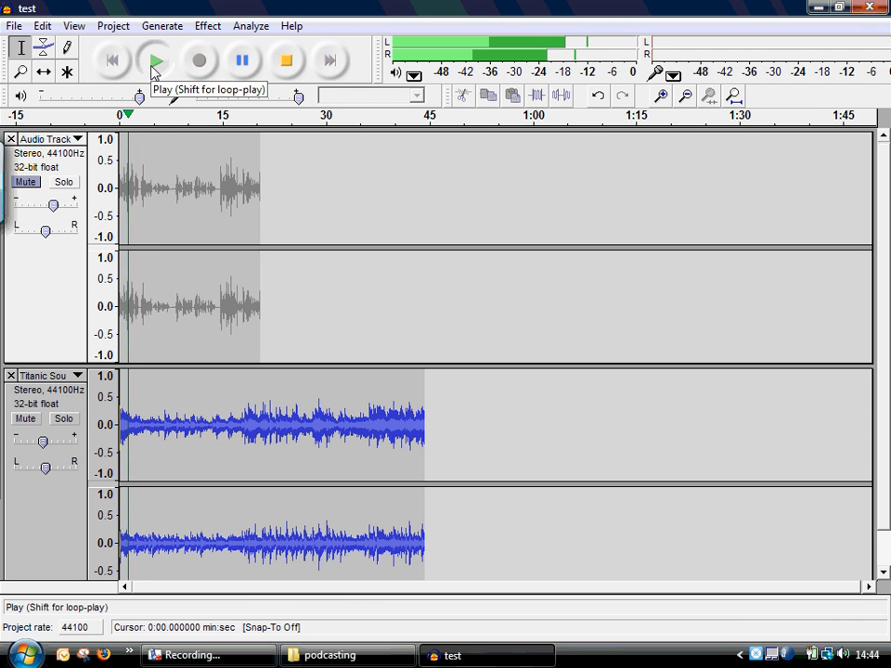
pyautogui.click(243, 48)
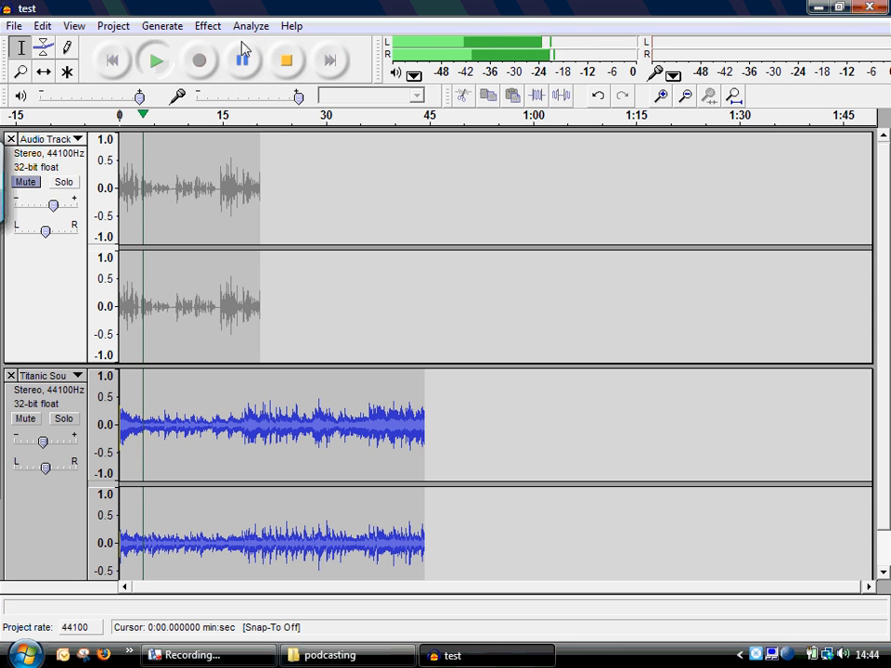
pyautogui.click(286, 60)
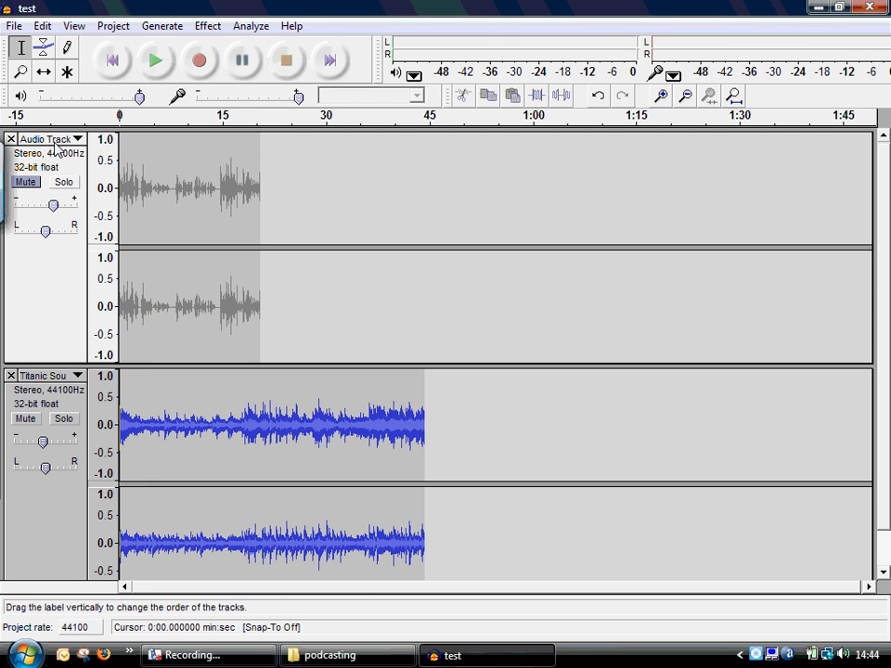
# - Apply a Fade In to about the first 4.6 seconds of the music track
pyautogui.click(20, 75)
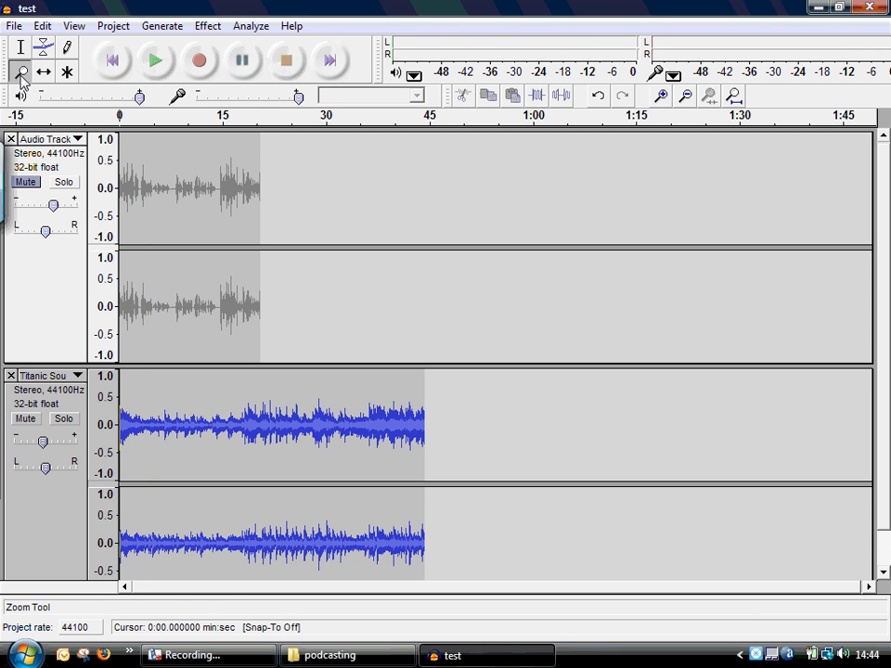
pyautogui.click(127, 424)
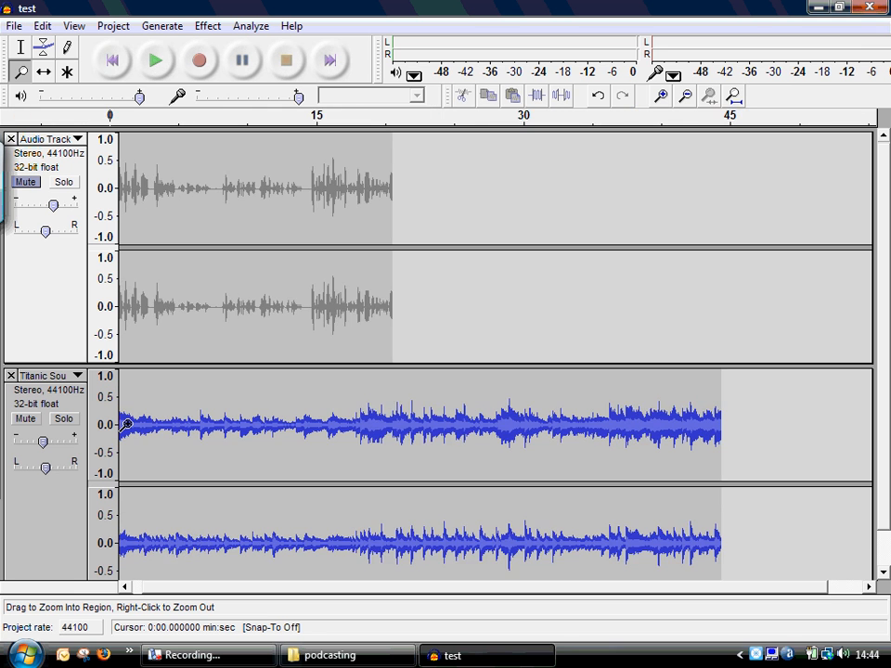
pyautogui.click(136, 429)
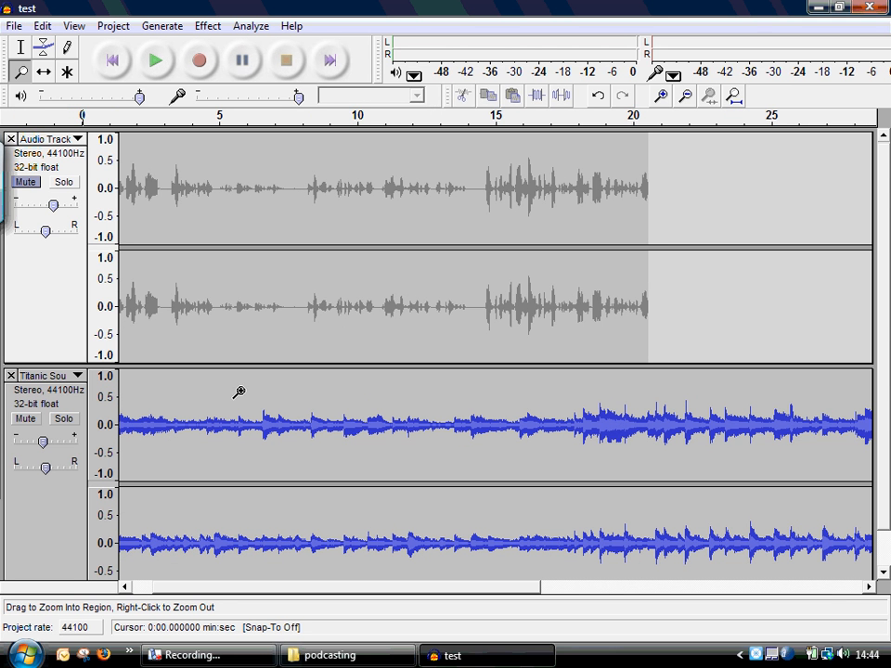
pyautogui.moveTo(214, 592); pyautogui.dragTo(152, 591)
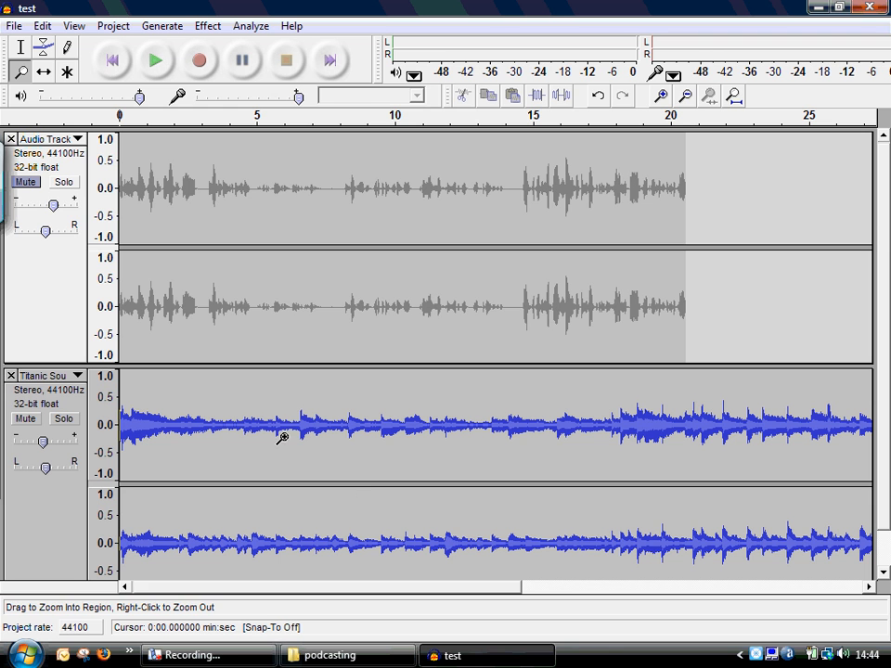
pyautogui.click(23, 54)
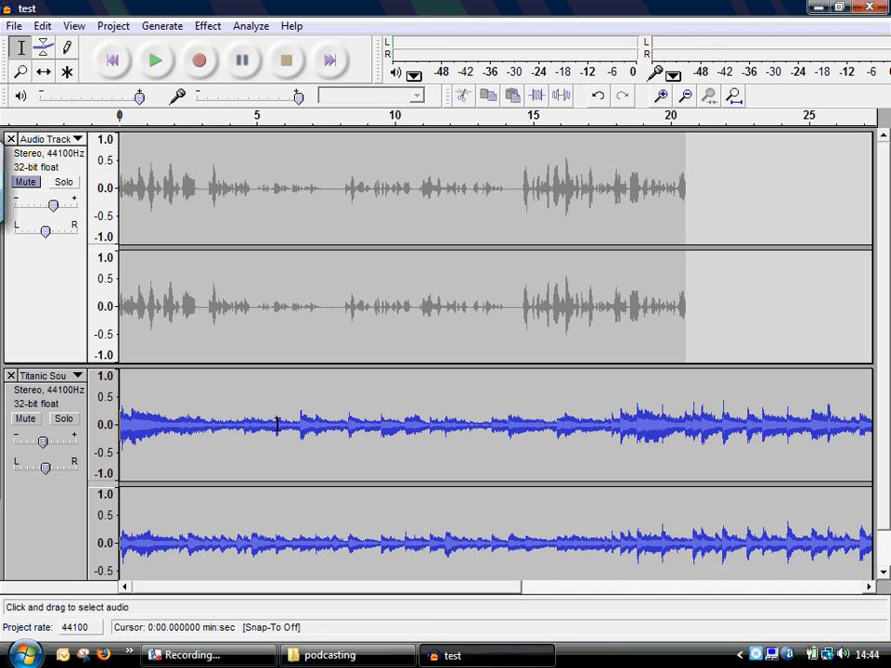
pyautogui.moveTo(264, 424); pyautogui.dragTo(90, 415)
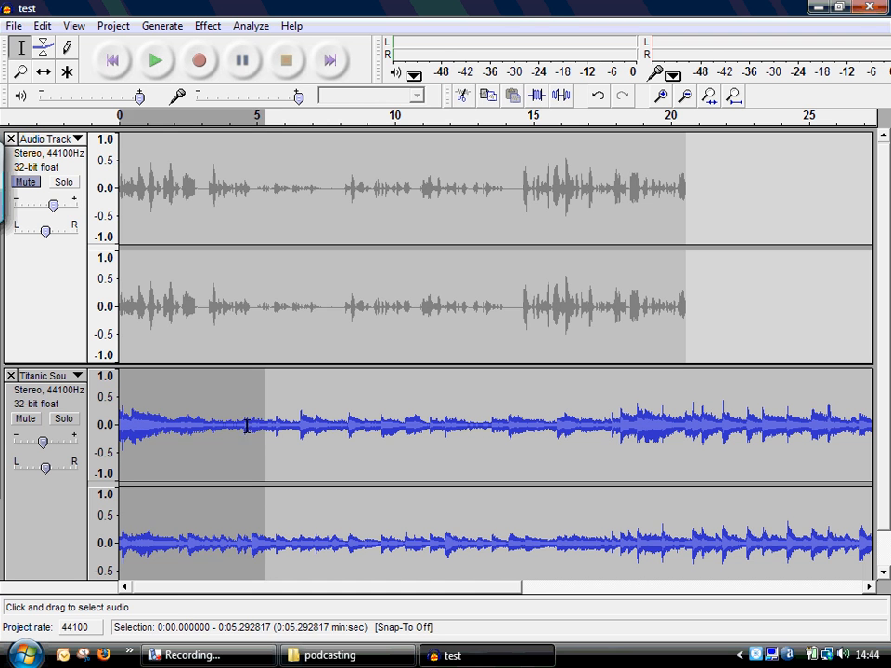
pyautogui.moveTo(247, 424); pyautogui.dragTo(121, 424)
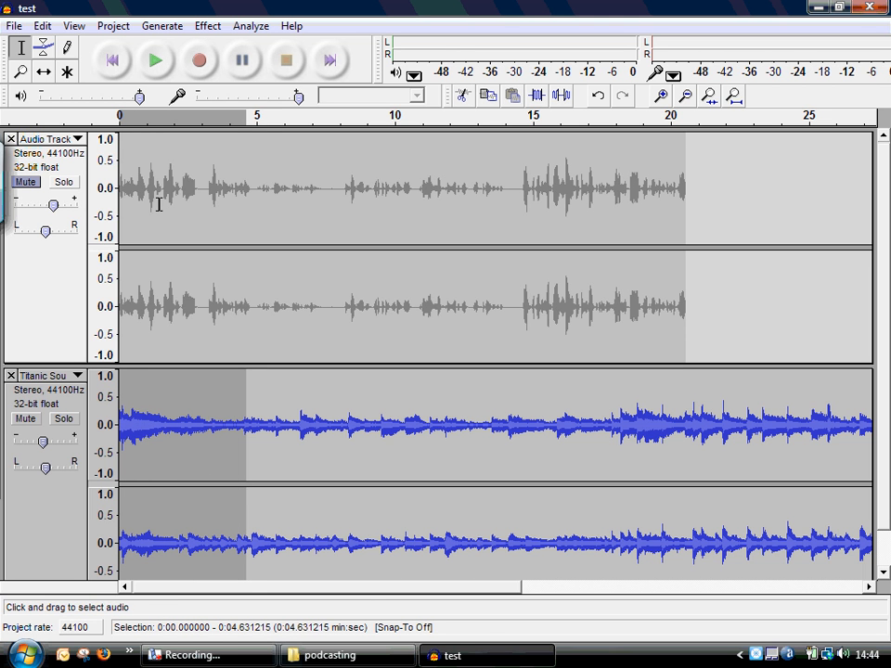
pyautogui.click(207, 27)
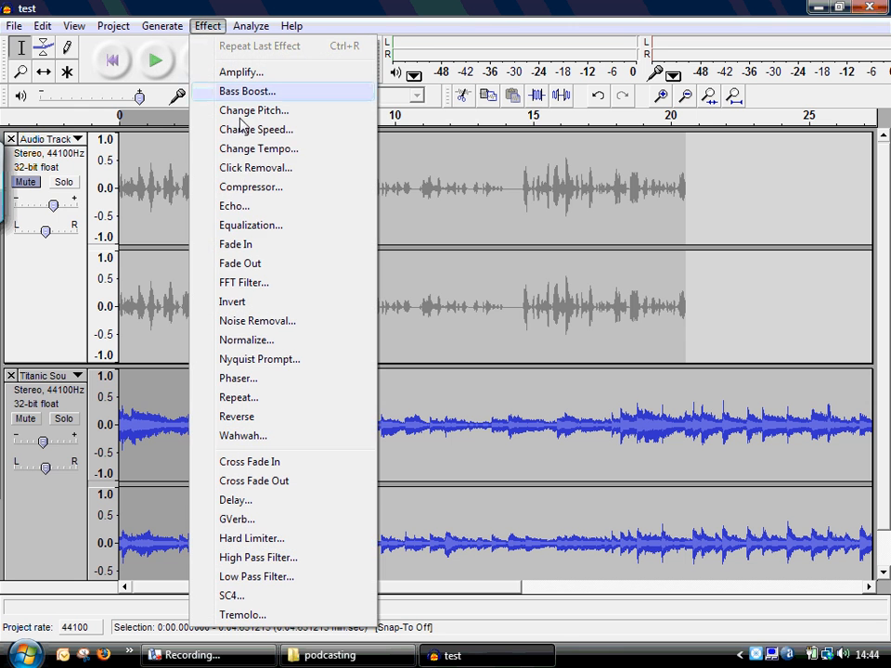
pyautogui.click(246, 246)
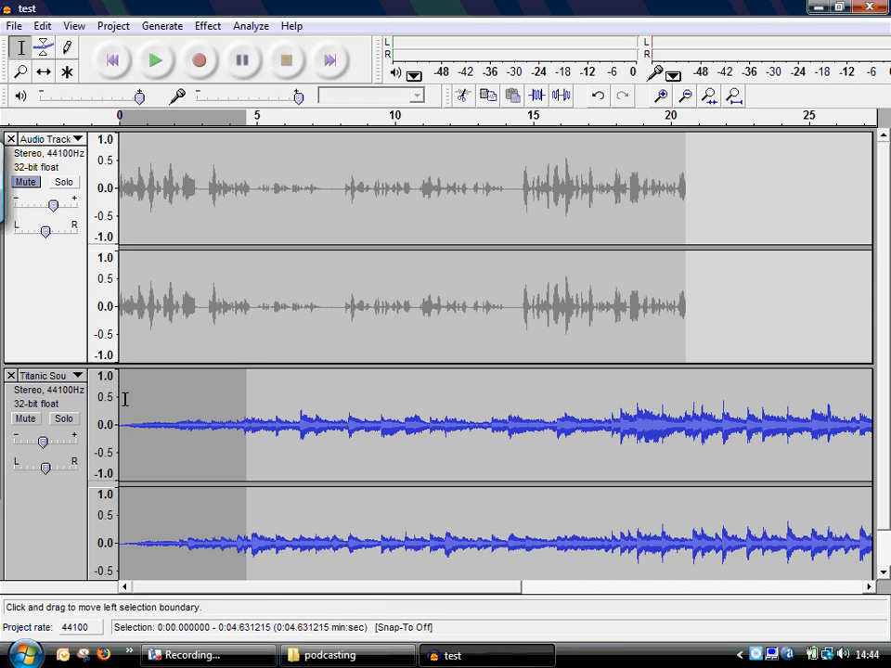
# - Play the music track alone from its beginning for about six seconds to check the fade-in
pyautogui.click(111, 63)
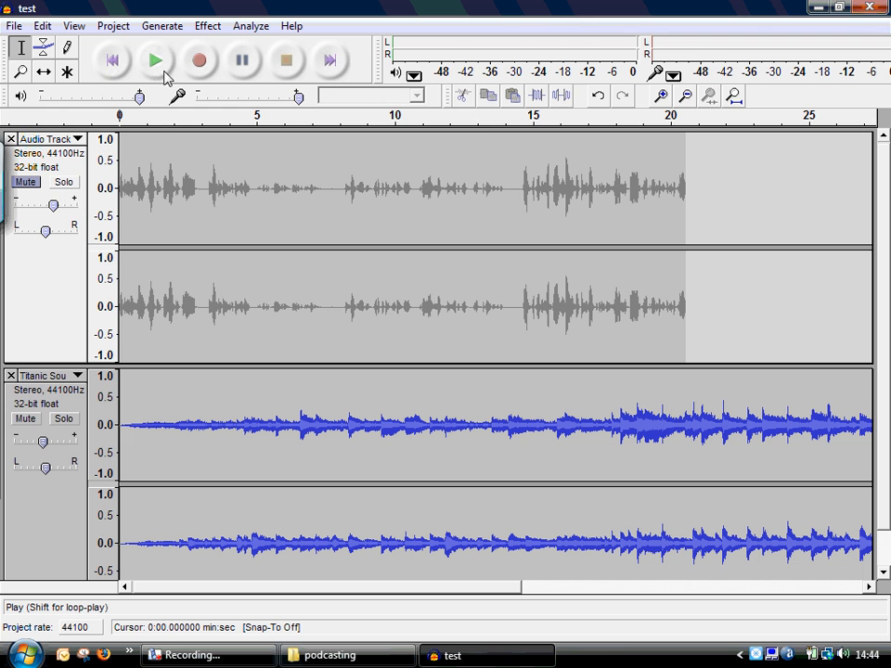
pyautogui.click(156, 63)
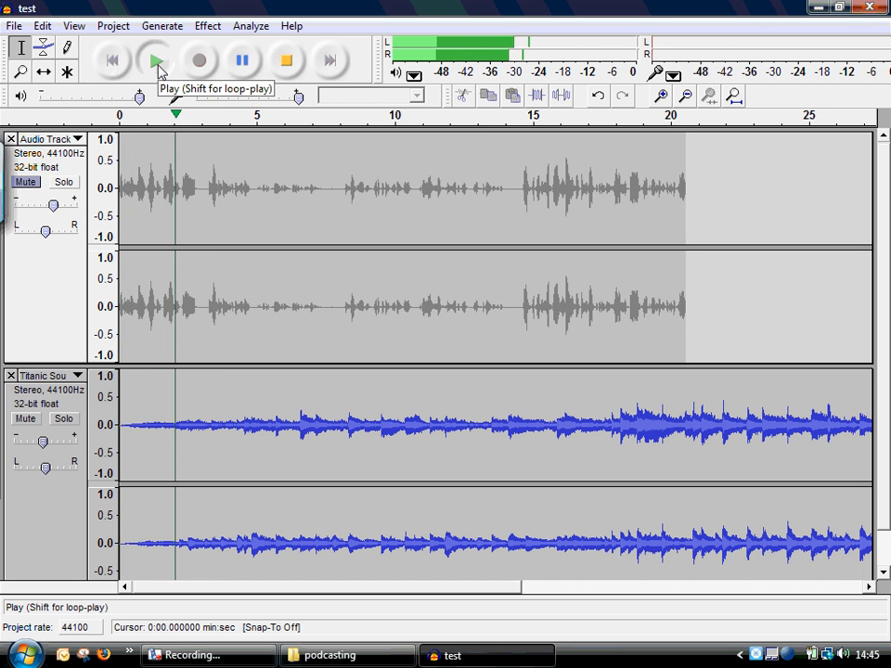
pyautogui.click(284, 60)
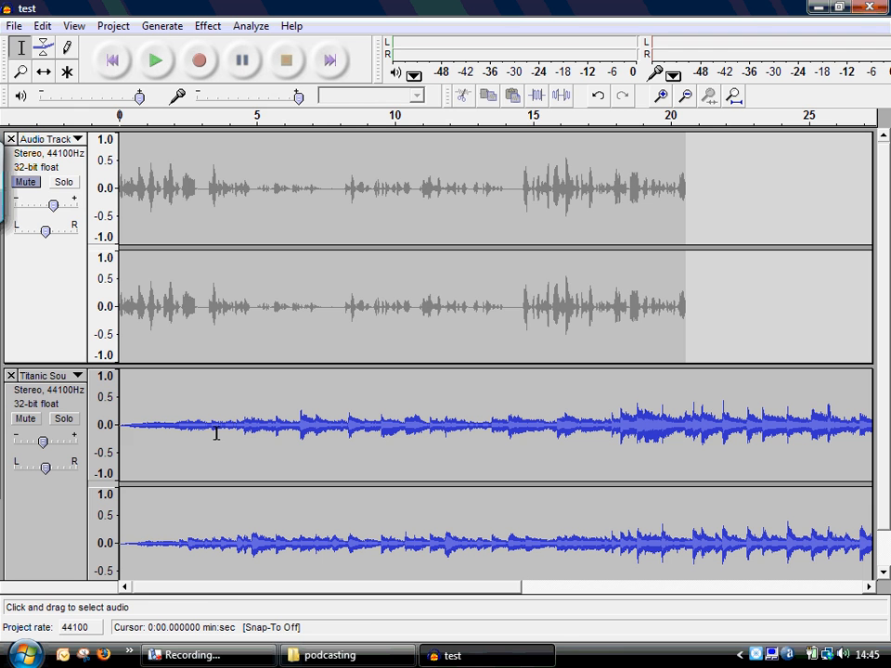
# - Unmute the voice track and play both tracks together from the beginning for several seconds
pyautogui.click(24, 184)
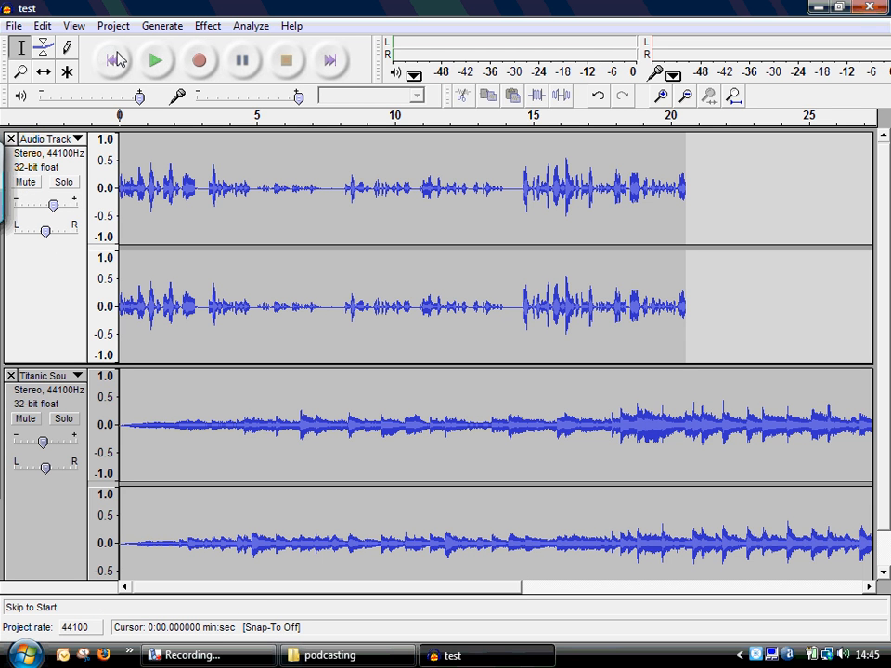
pyautogui.click(158, 61)
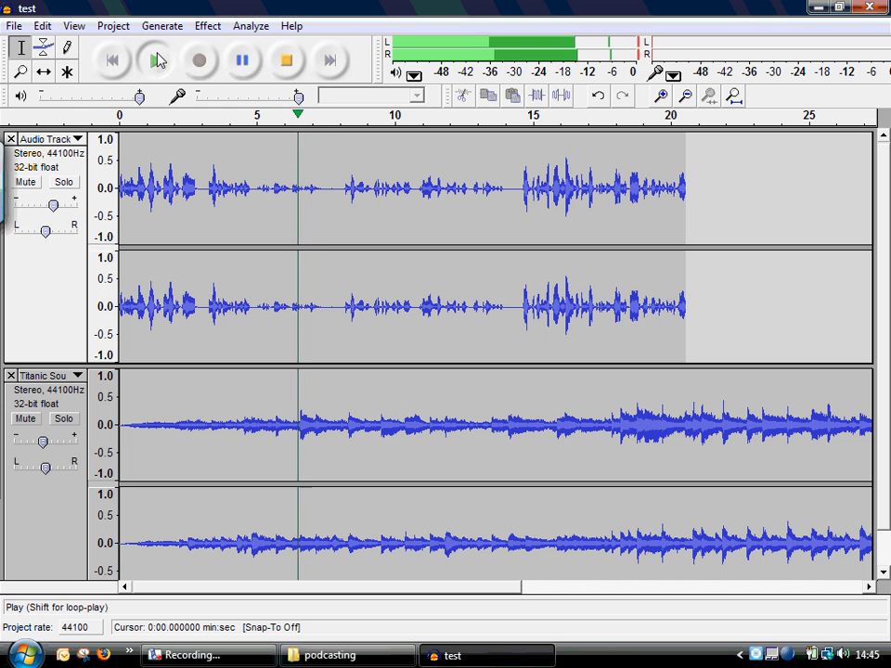
pyautogui.click(287, 67)
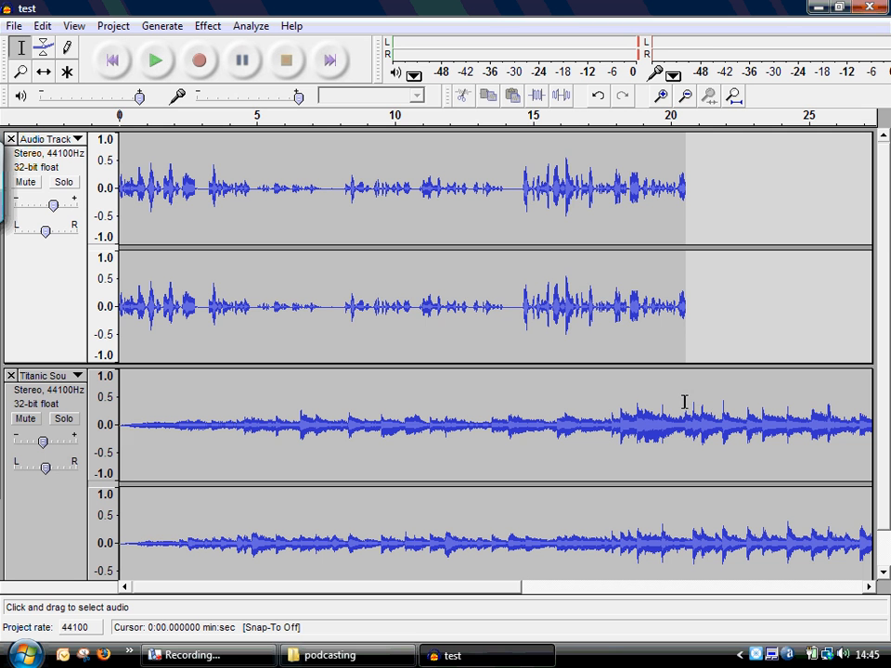
# - Delete the music beyond the voice track's end at about 20.5 seconds, and fade out the remaining music from about 16.7 seconds
pyautogui.moveTo(686, 405); pyautogui.dragTo(890, 407)
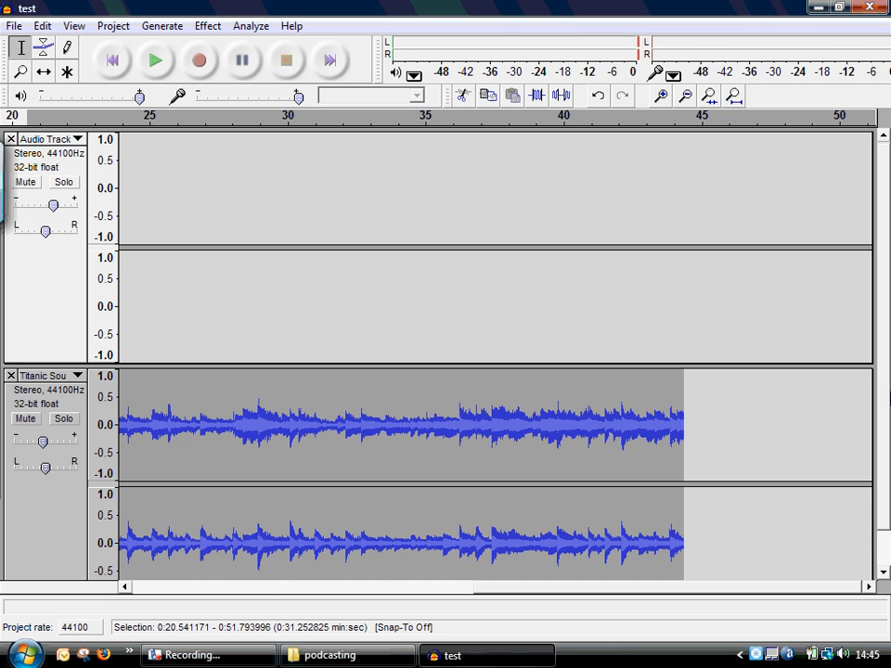
pyautogui.press('Delete')
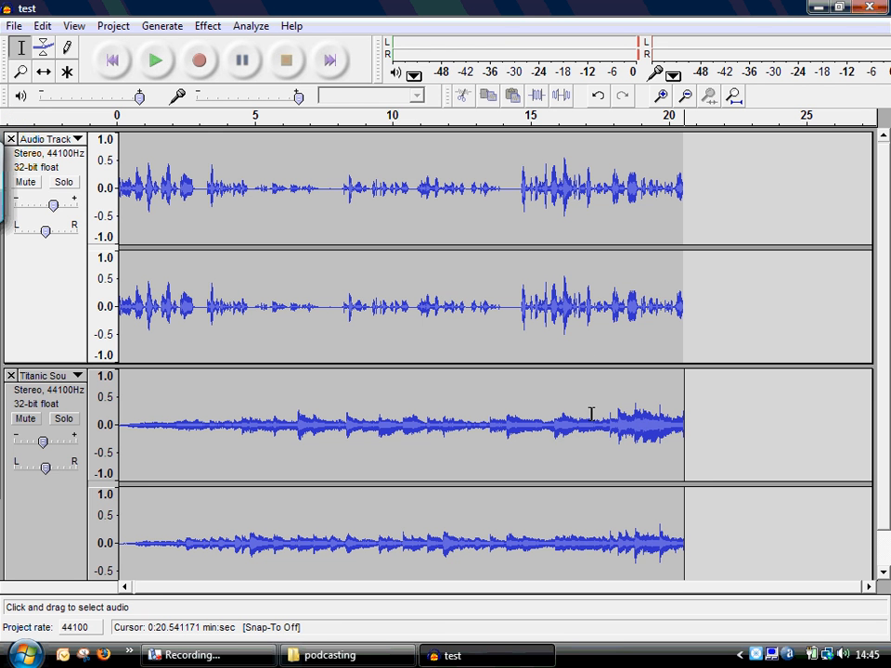
pyautogui.moveTo(576, 421); pyautogui.dragTo(691, 421)
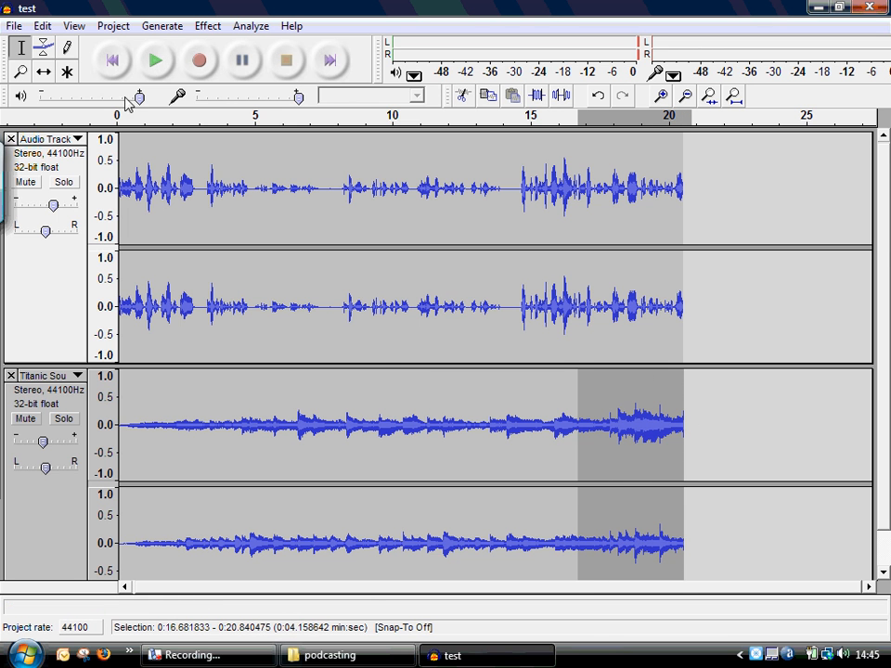
pyautogui.click(197, 29)
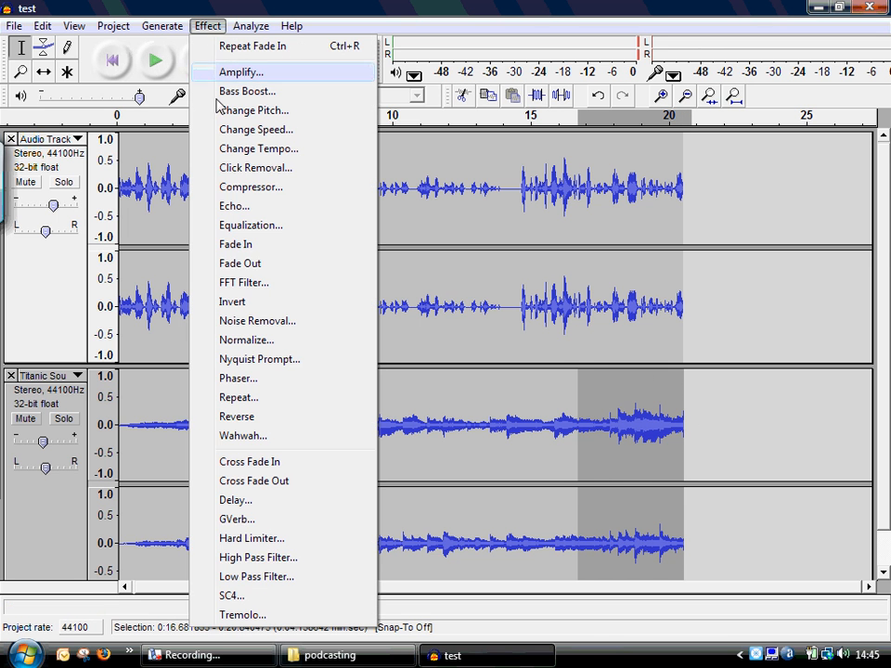
pyautogui.click(235, 264)
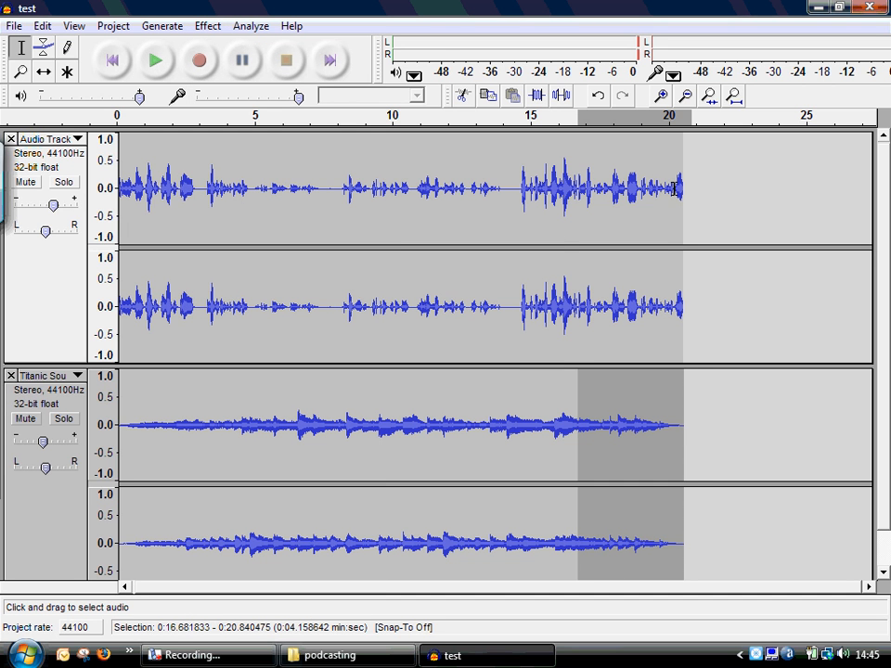
# - Apply a Fade Out to about the last 0.4 seconds of the voice track
pyautogui.moveTo(673, 189); pyautogui.dragTo(684, 189)
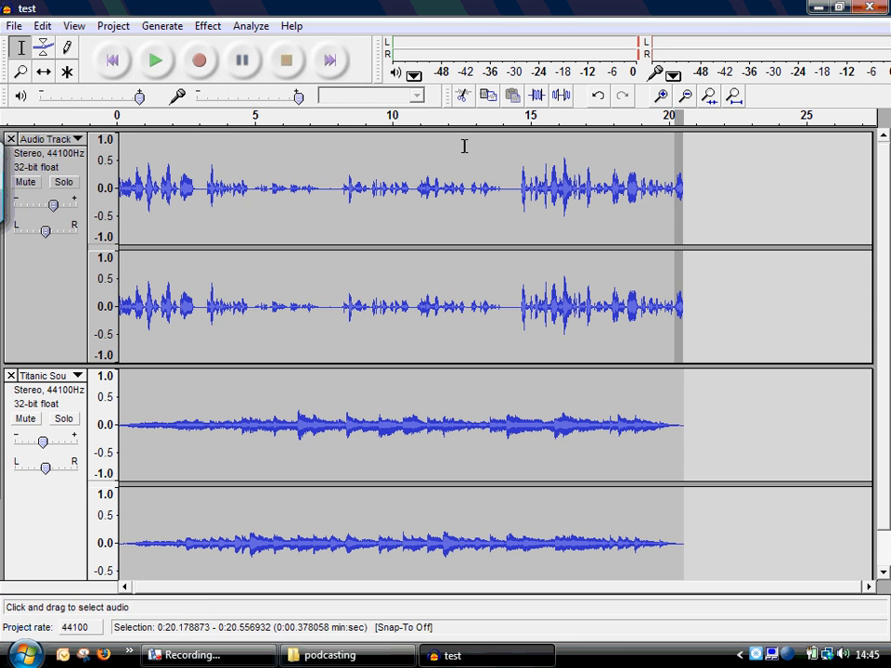
pyautogui.click(208, 26)
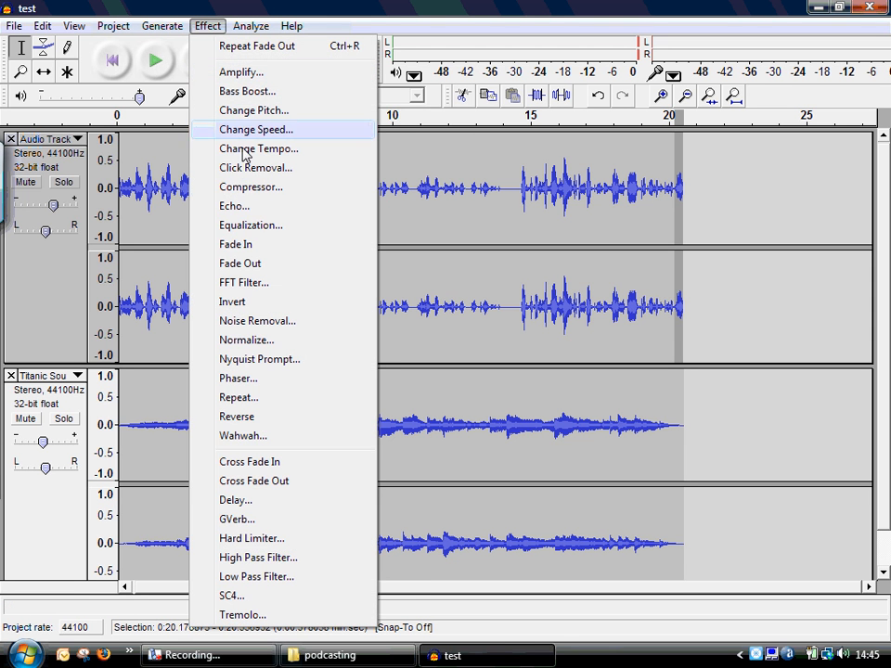
pyautogui.click(238, 264)
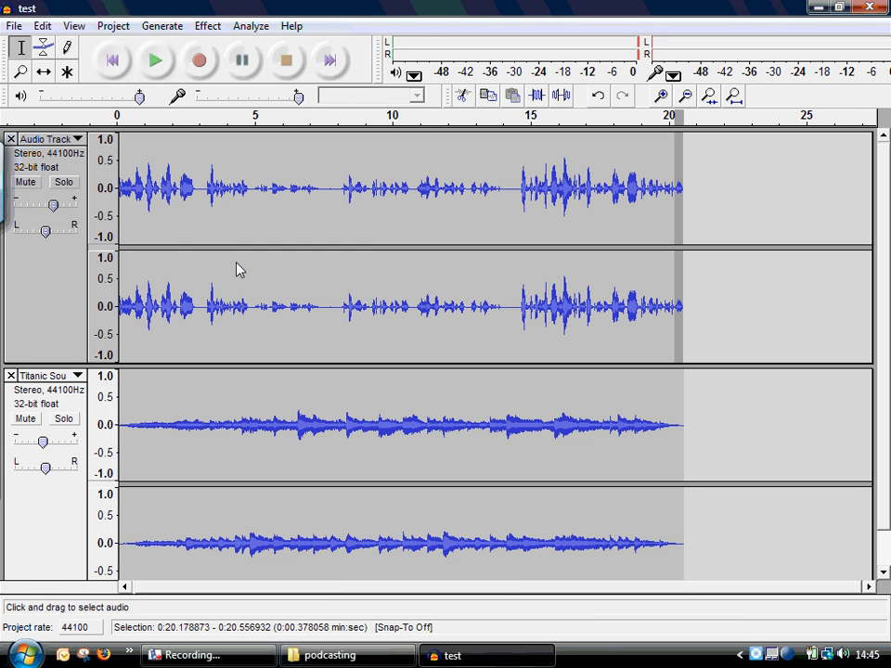
# - Play both tracks from about 17.6 seconds to the end to check the fade-outs
pyautogui.click(440, 306)
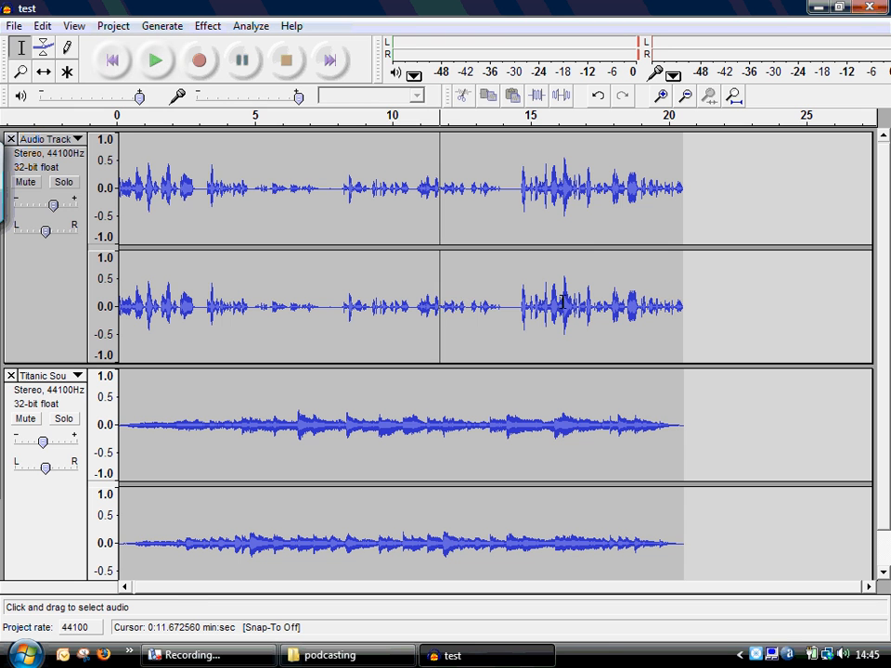
pyautogui.click(602, 302)
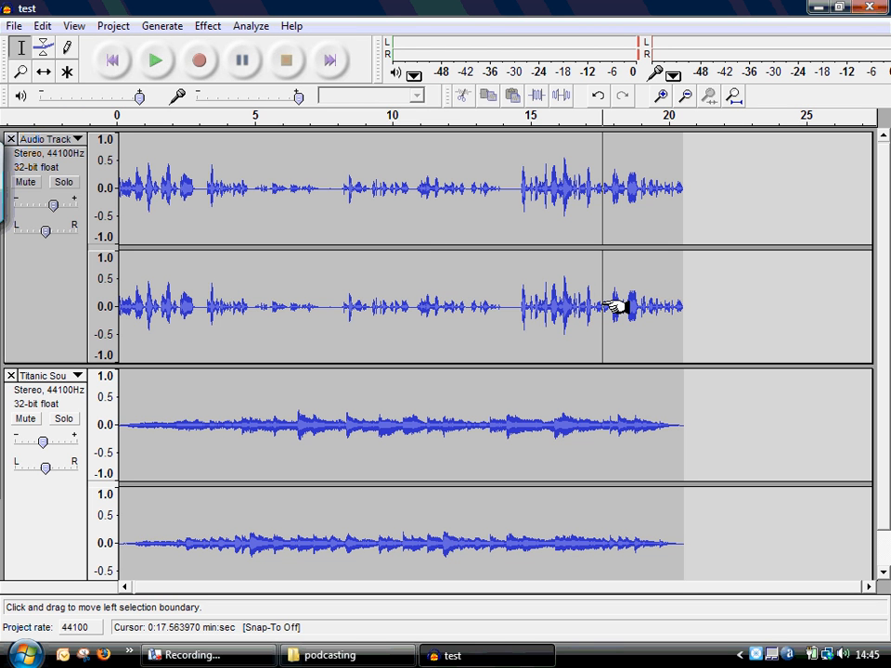
pyautogui.click(158, 65)
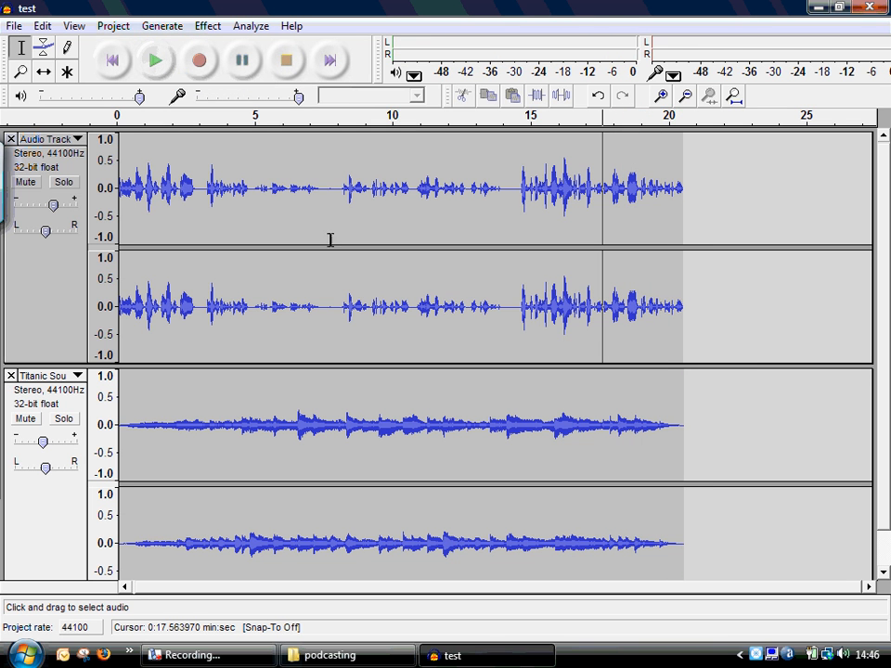
# - Apply another Fade Out to the music from about 17.5 seconds to its end, and play both tracks from about 16.5 seconds
pyautogui.click(552, 423)
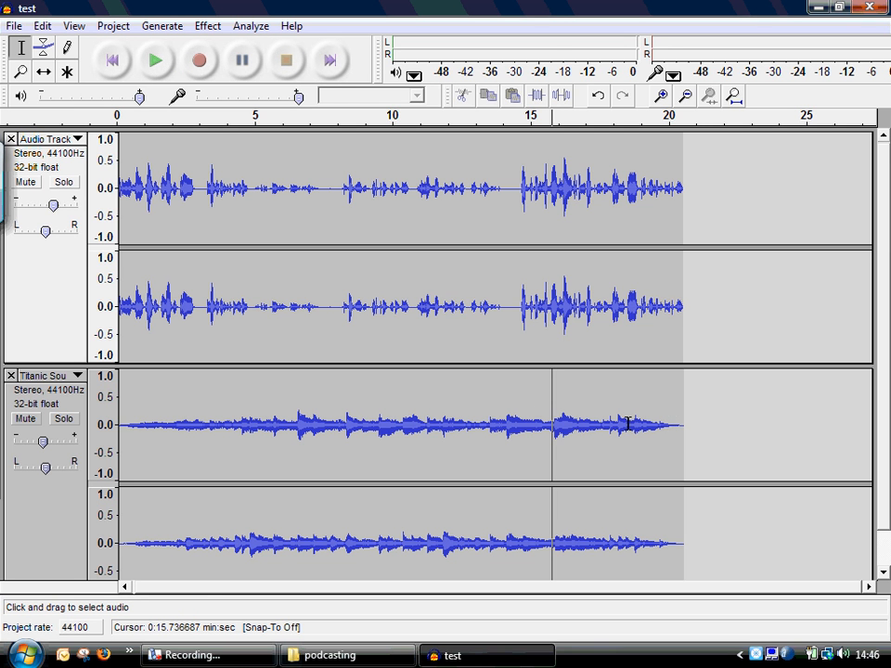
pyautogui.moveTo(599, 422); pyautogui.dragTo(693, 423)
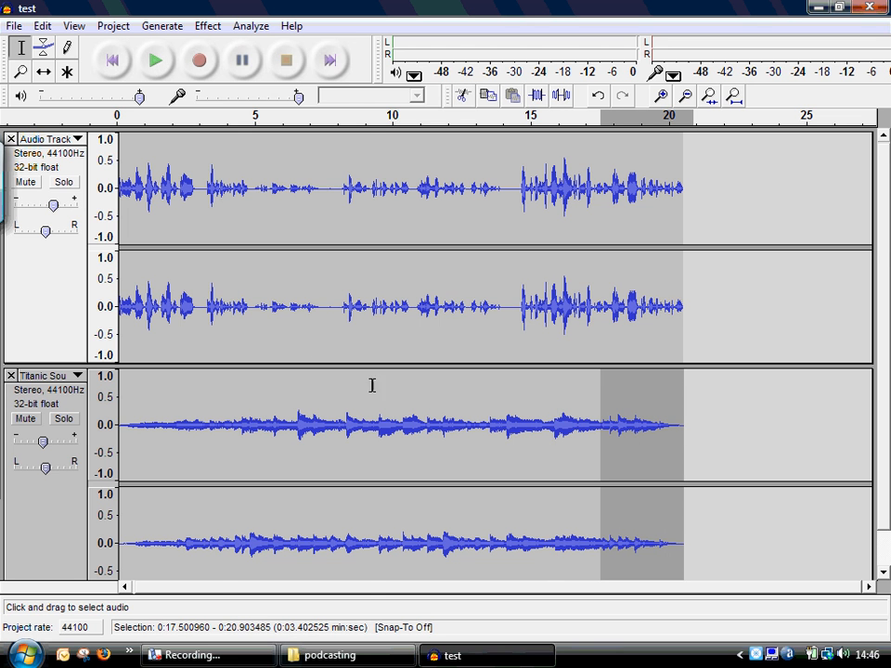
pyautogui.click(207, 27)
pyautogui.click(249, 267)
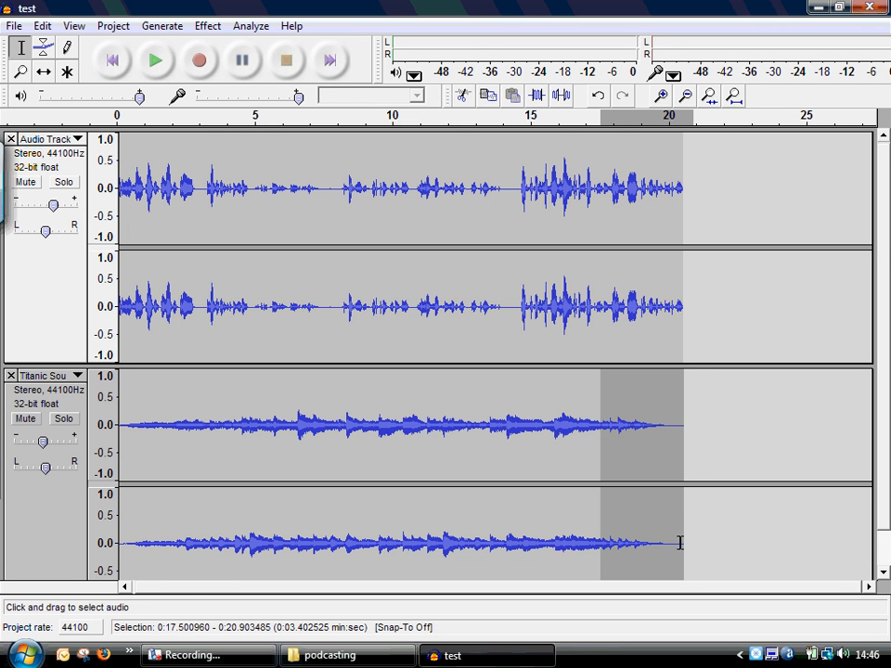
pyautogui.click(572, 438)
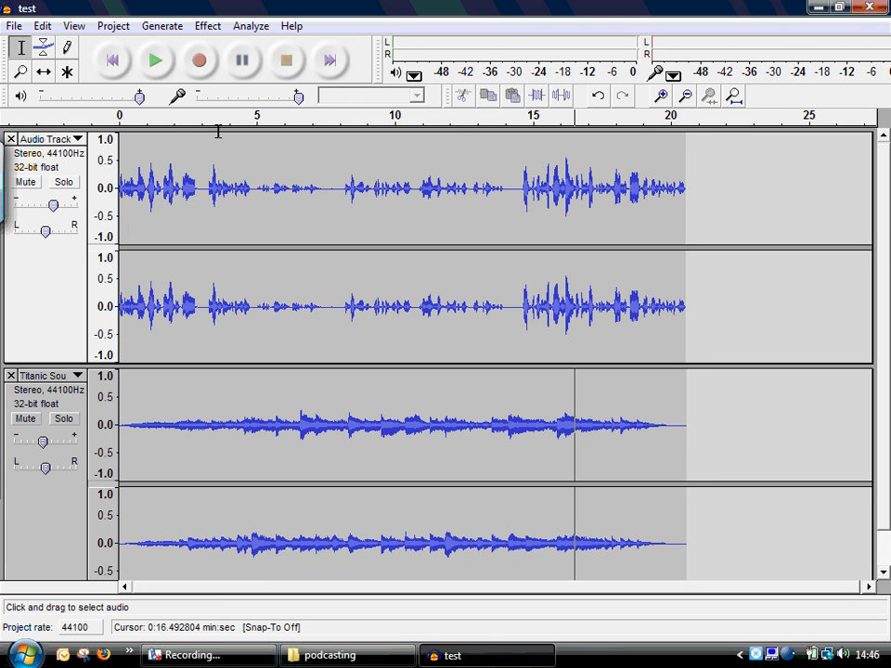
pyautogui.click(163, 64)
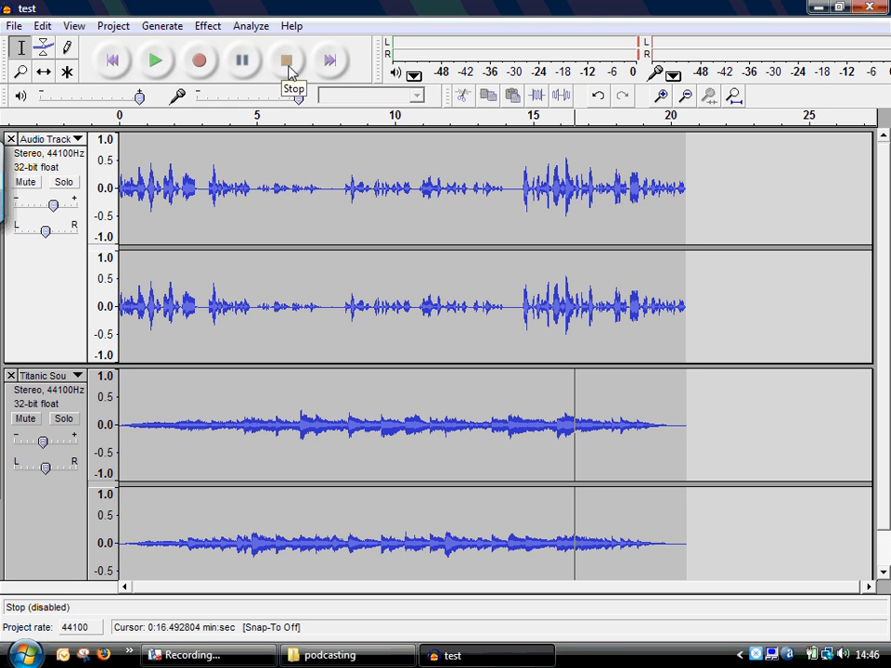
# - Save the project and export the stereo mix as test.mp3 in the podcasting folder, replacing the existing file and accepting the ID3v2 tags with blank text fields
pyautogui.click(14, 26)
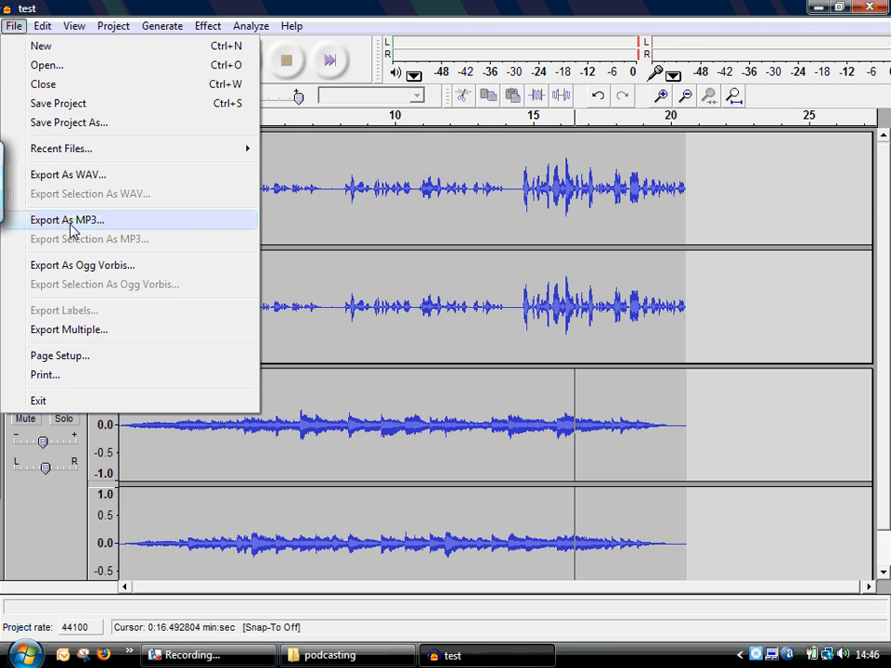
pyautogui.click(53, 105)
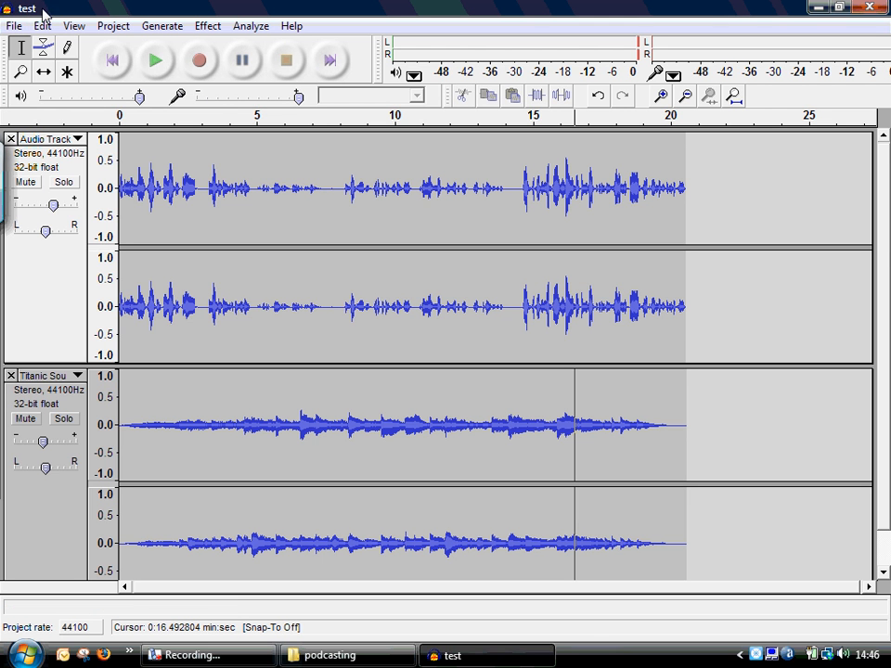
pyautogui.click(15, 26)
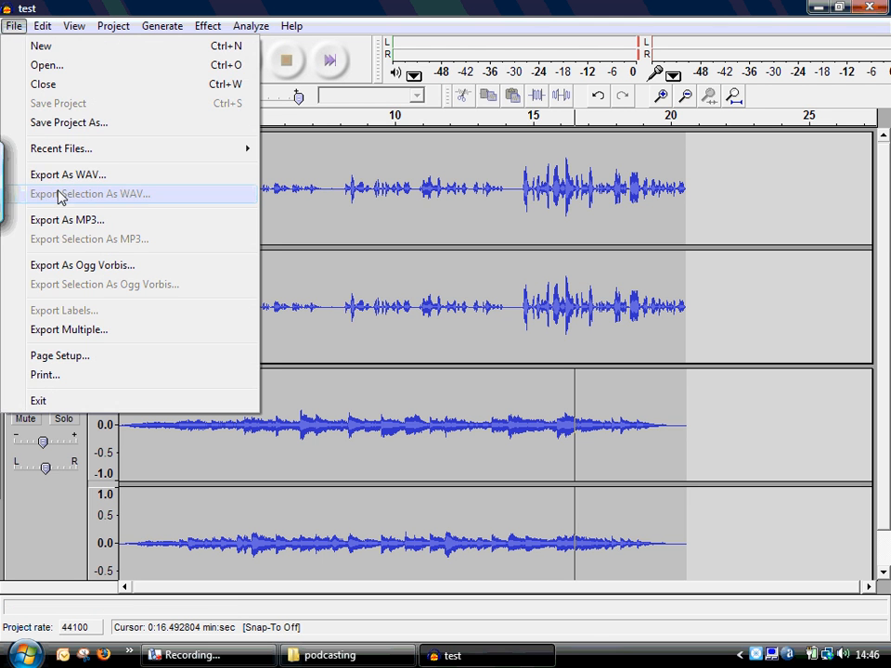
pyautogui.click(61, 220)
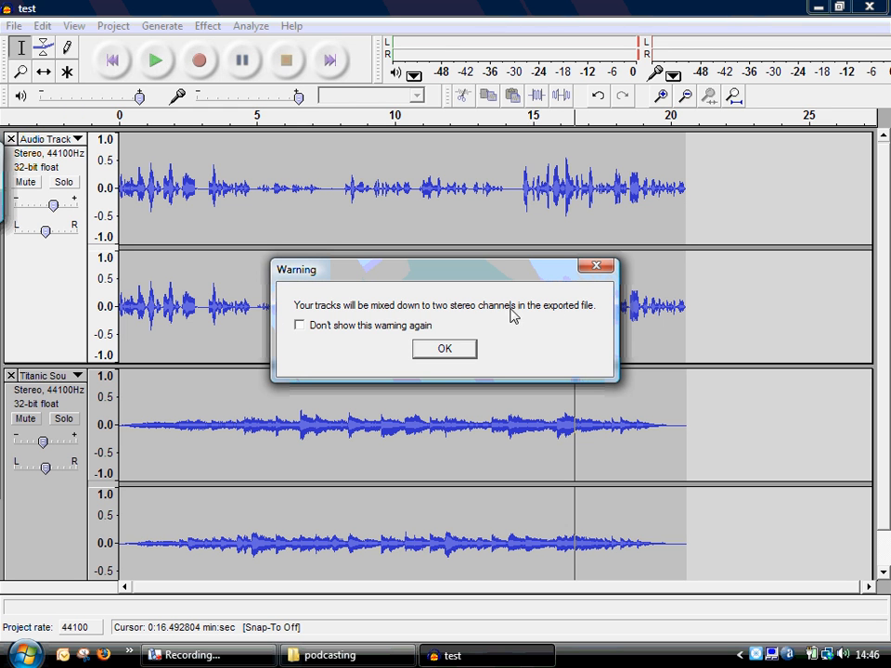
pyautogui.click(443, 353)
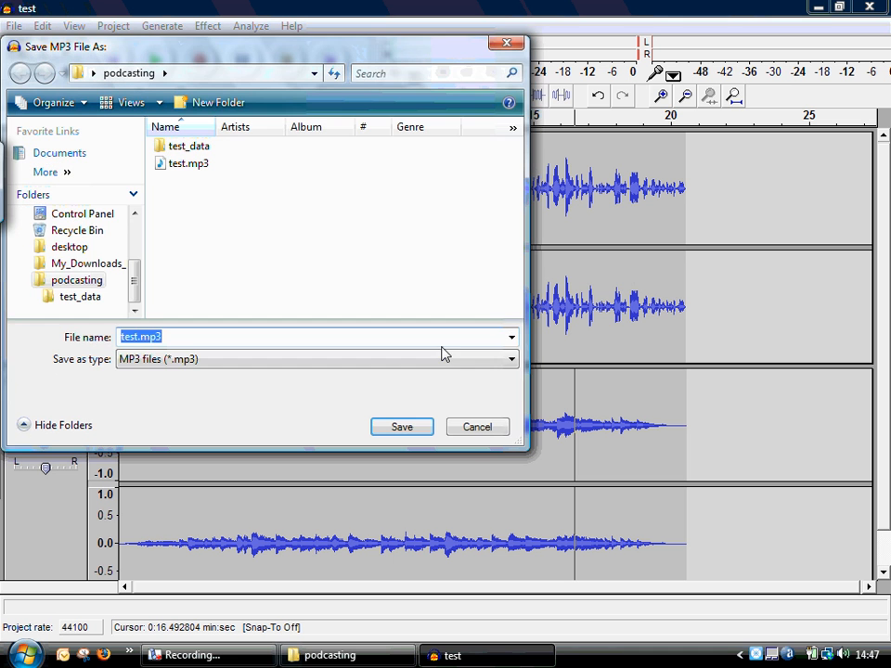
pyautogui.click(399, 428)
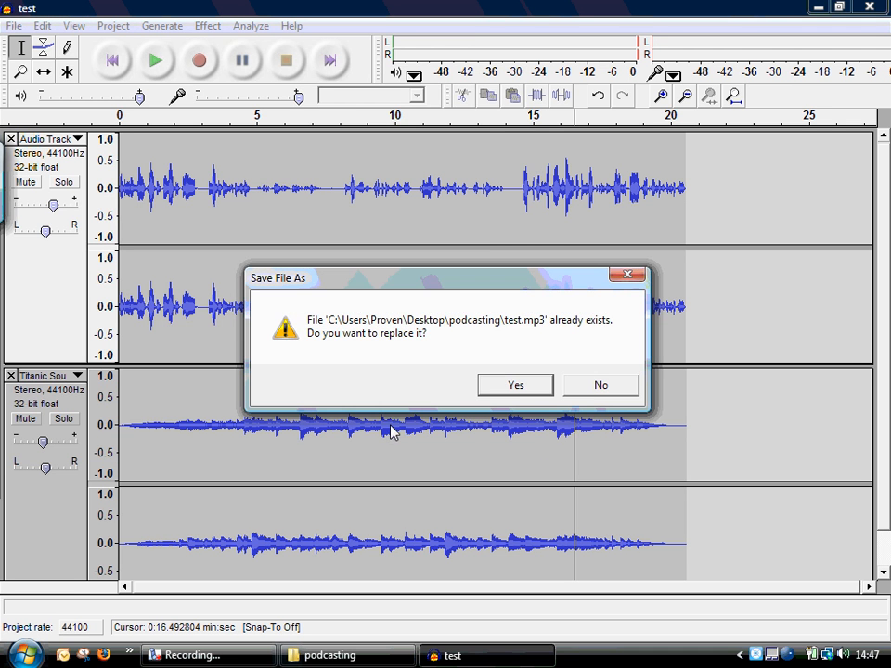
pyautogui.click(513, 386)
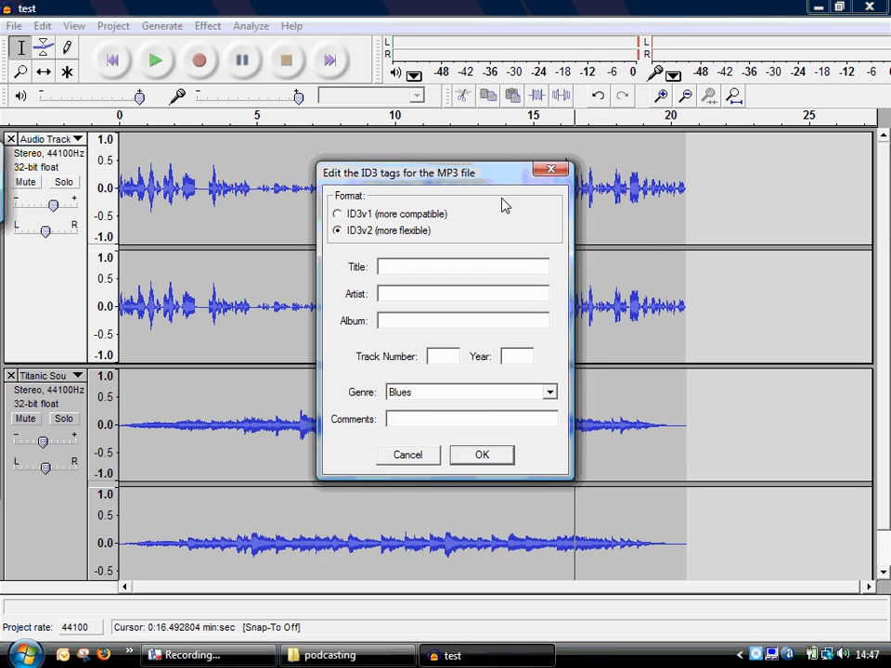
pyautogui.click(483, 455)
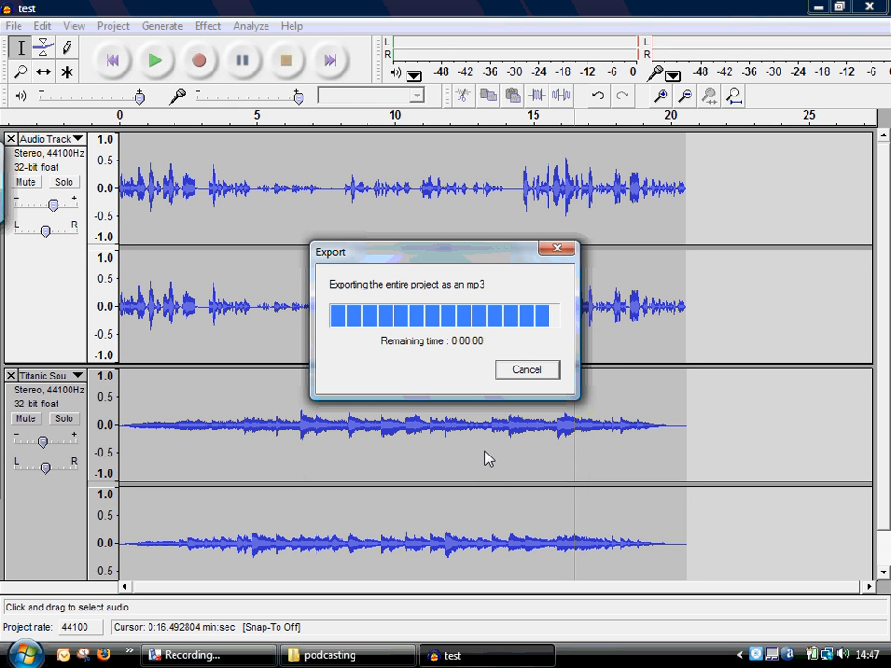
# - Close Audacity, play the exported test.mp3 from the podcasting folder in Windows Media Player, skipping close to its end, and close the player
pyautogui.click(858, 8)
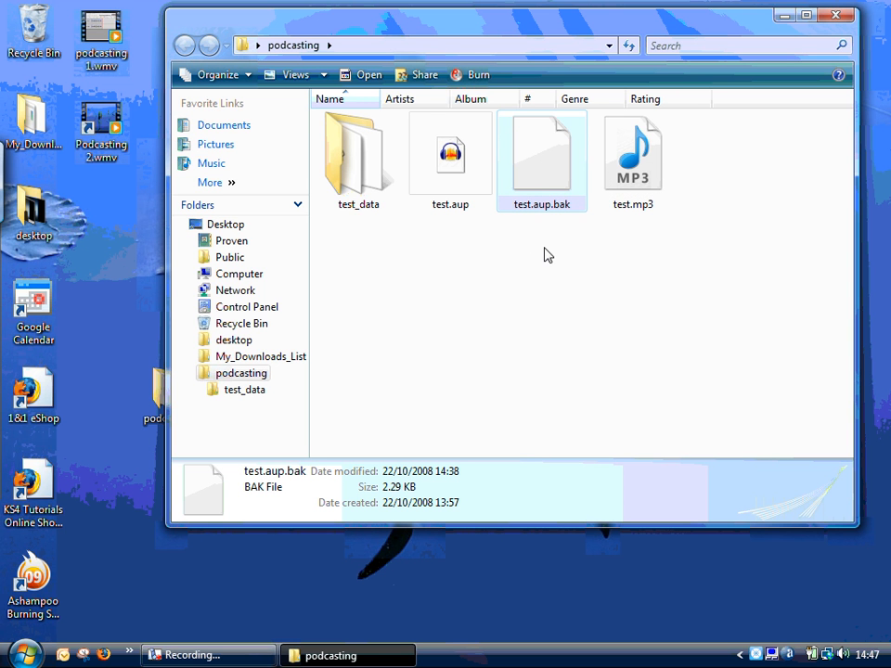
pyautogui.doubleClick(636, 167)
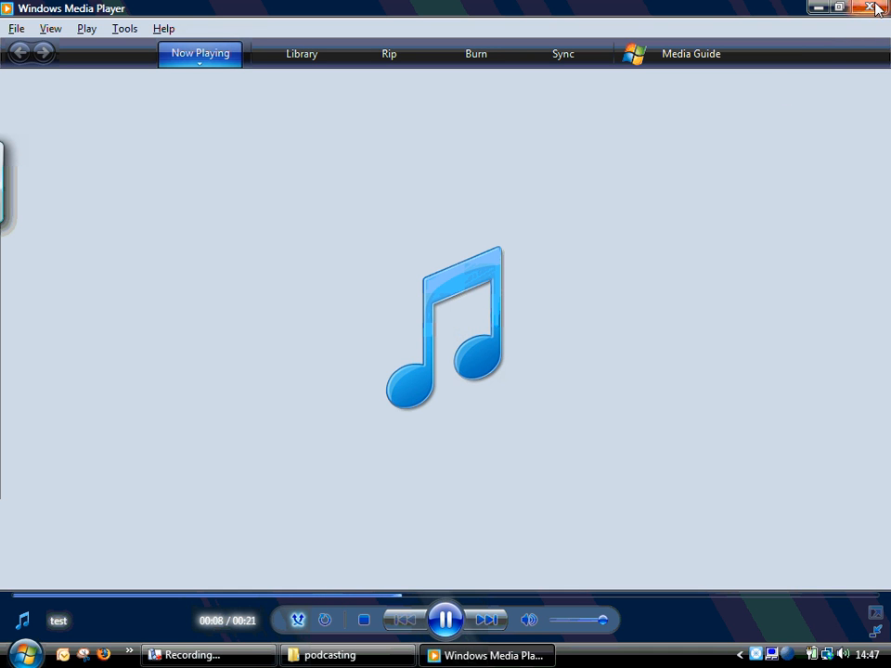
pyautogui.click(765, 596)
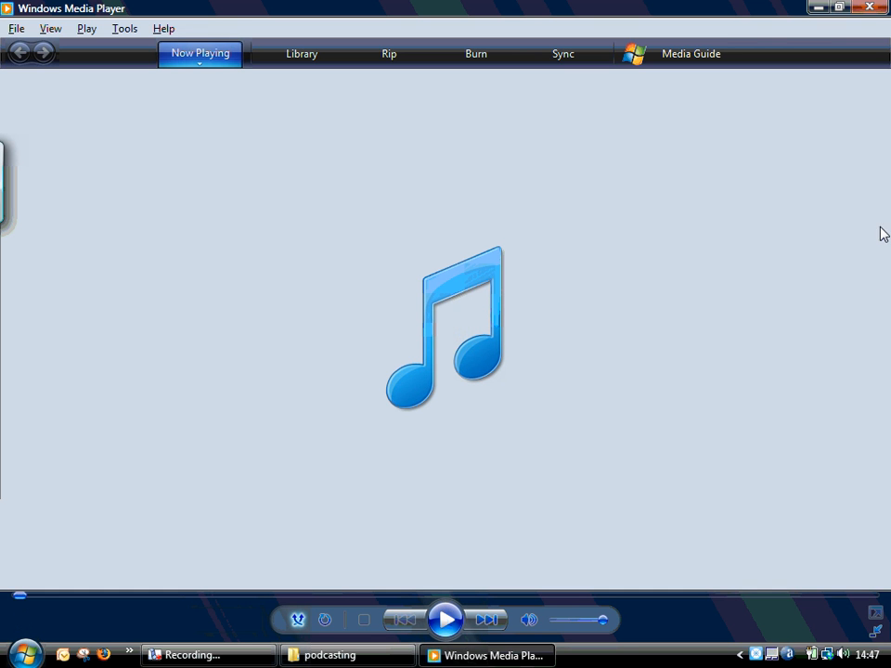
pyautogui.click(871, 10)
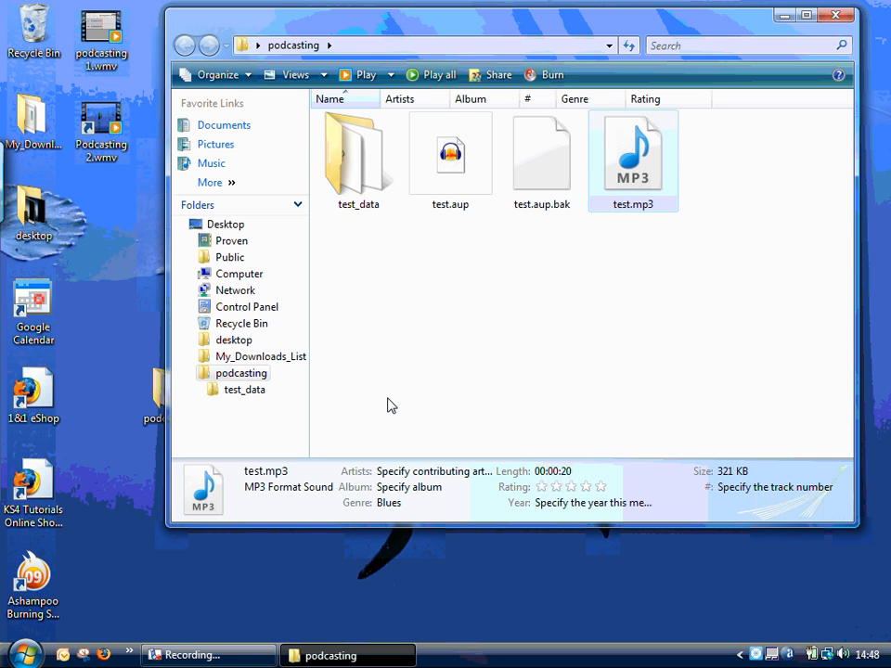
pyautogui.click(208, 656)
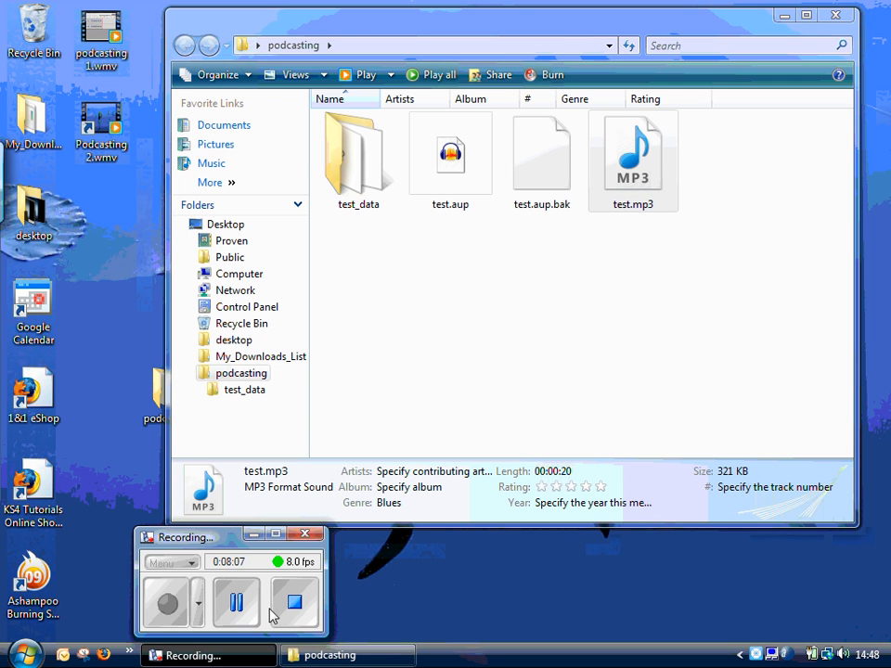